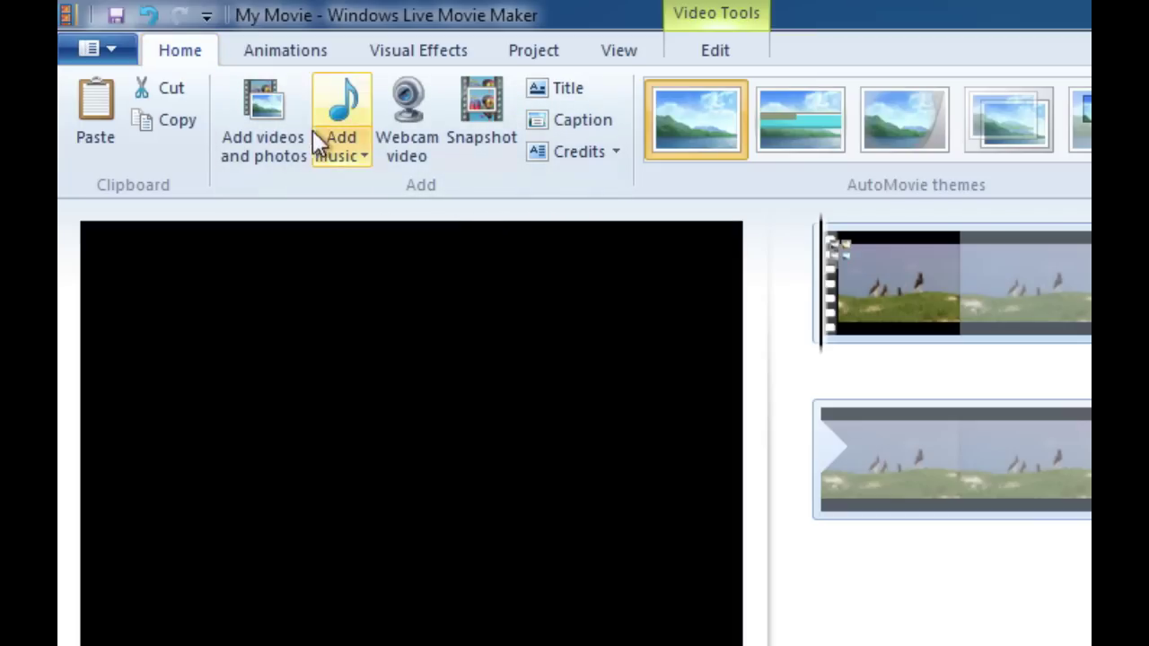
- Open and cancel the Add videos and photos dialog, then view the clip's editing options
left_click(279, 120)
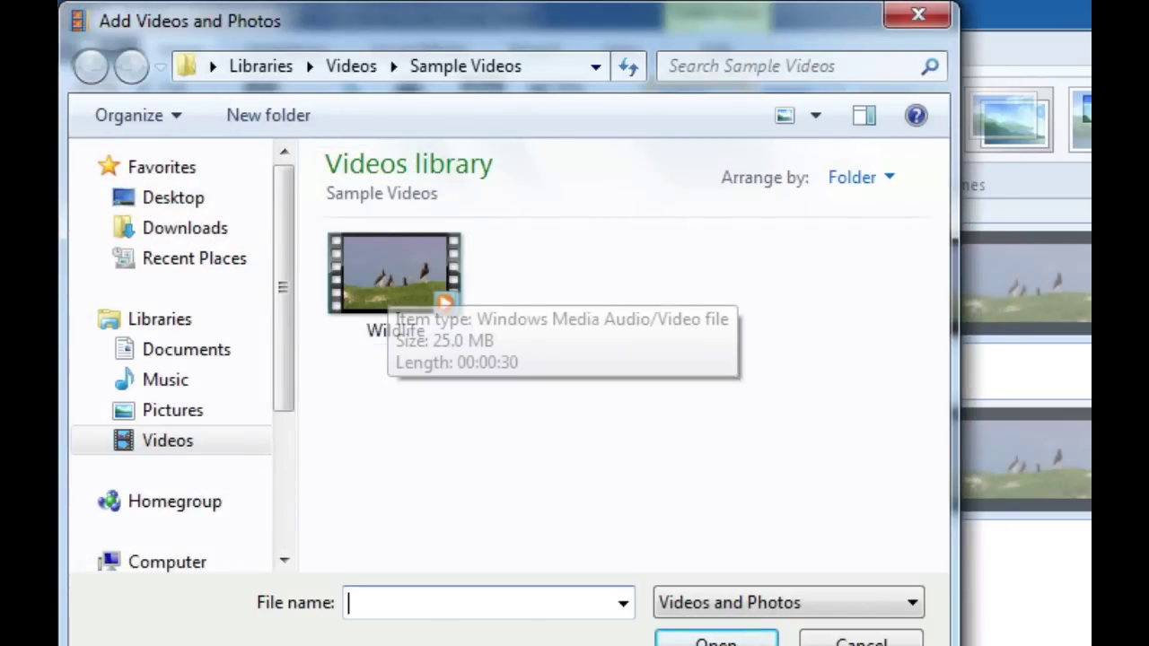
left_click(835, 642)
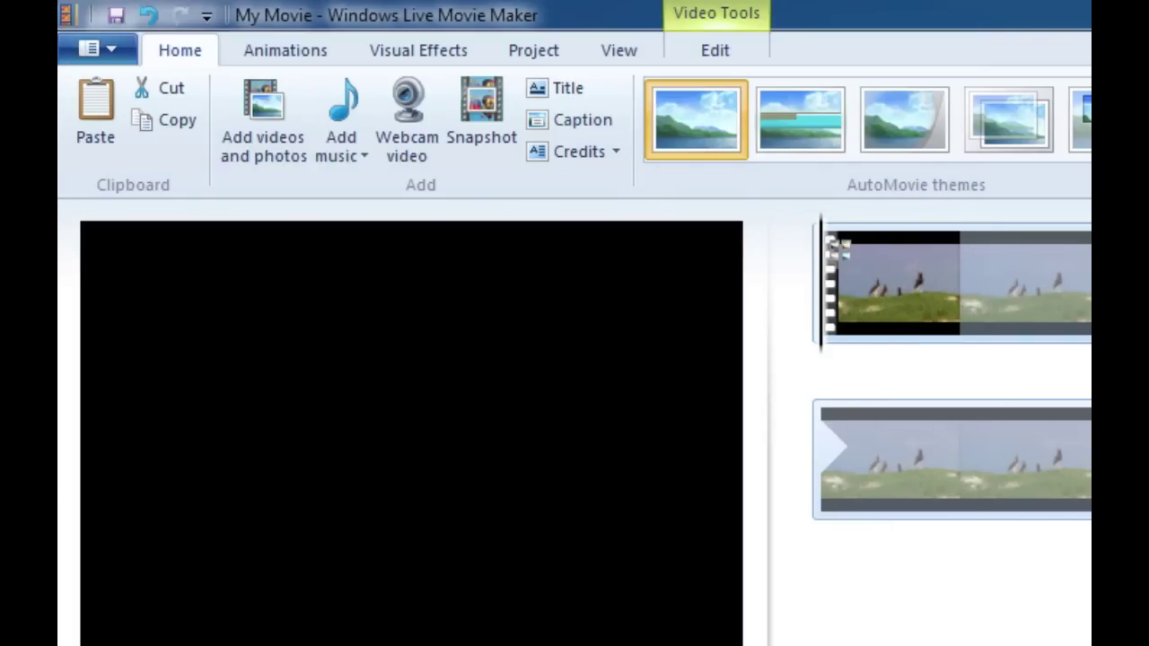
left_click(716, 52)
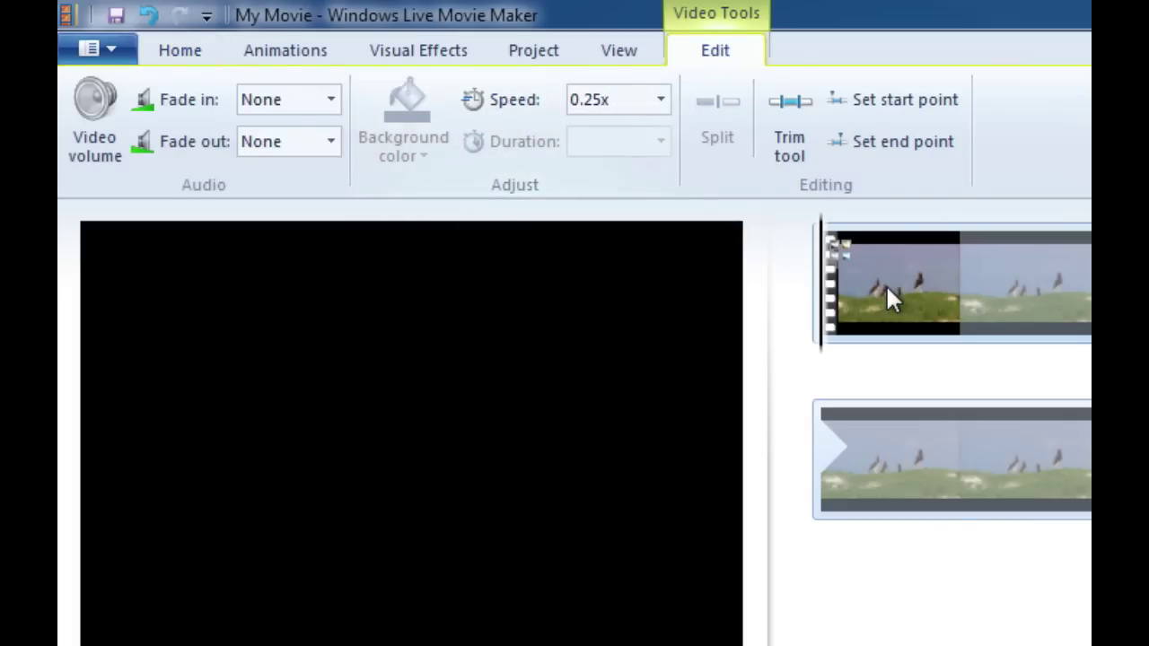
mouse_move(933, 299)
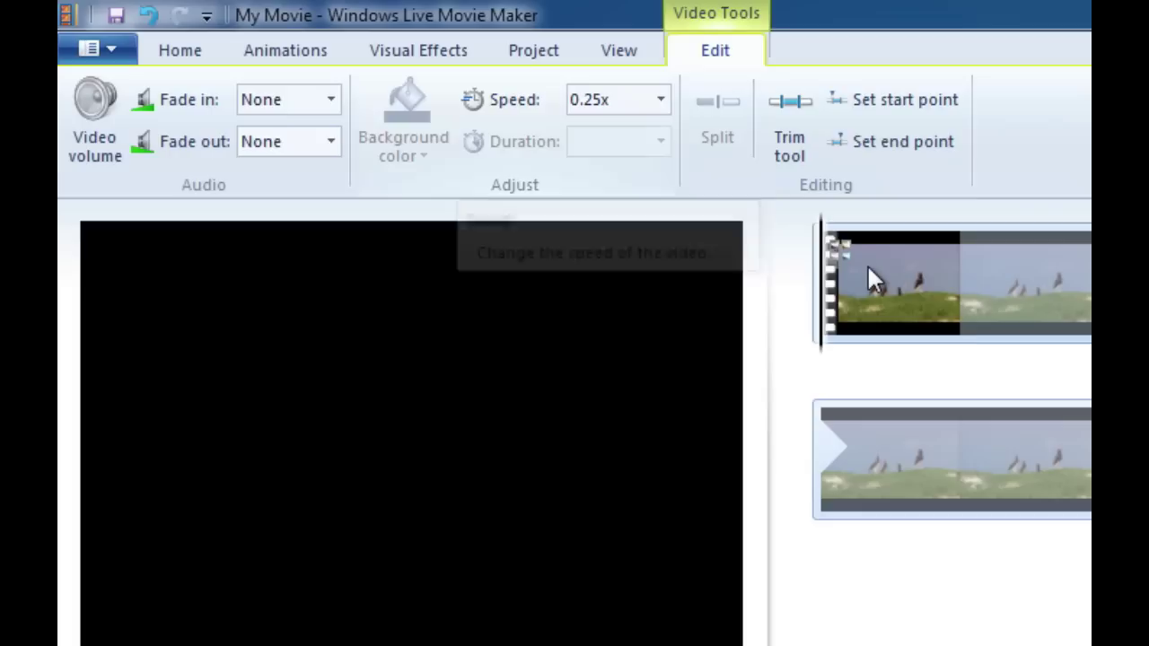
mouse_move(867, 266)
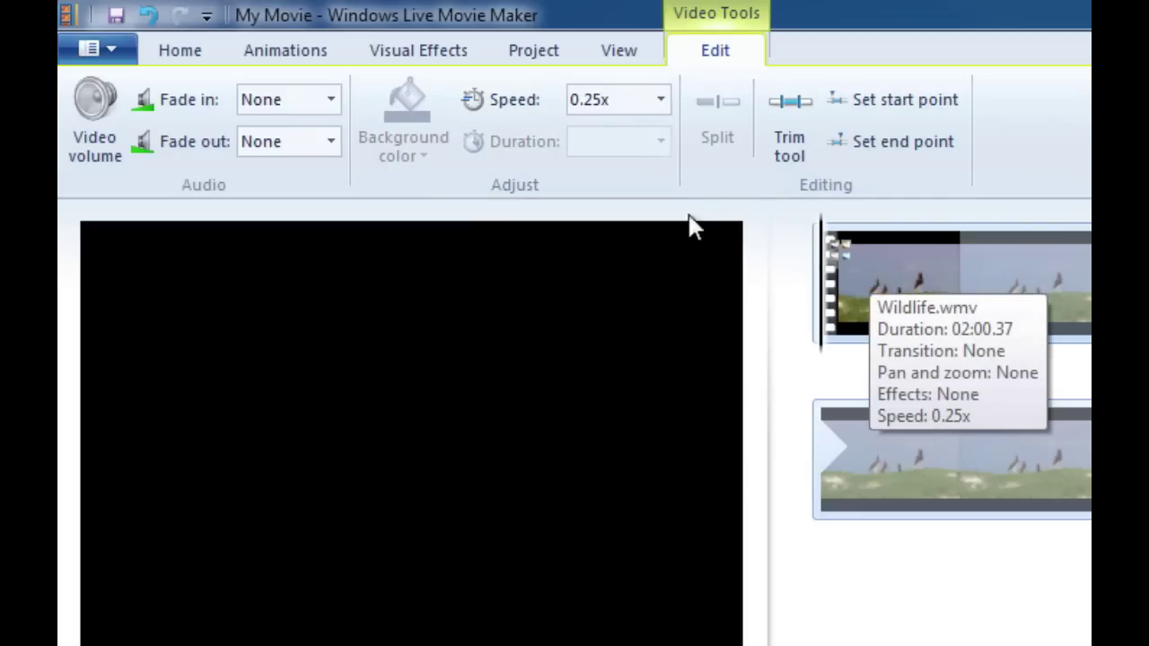
- Add Kalimba from Sample Music as the movie's background music
left_click(177, 47)
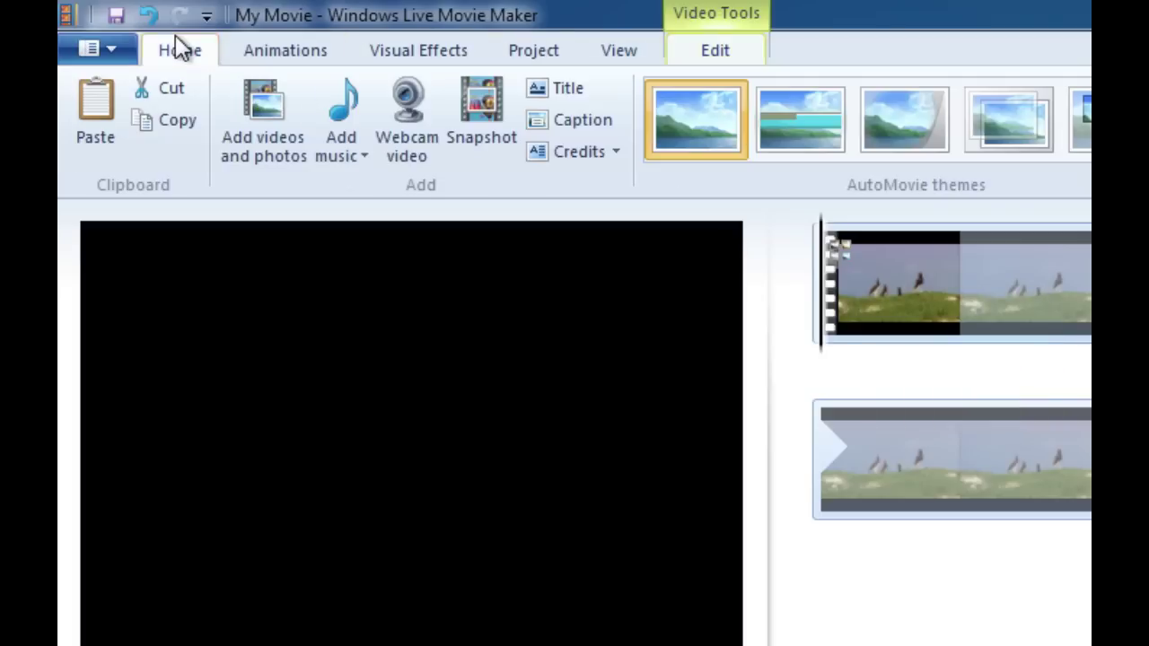
left_click(346, 140)
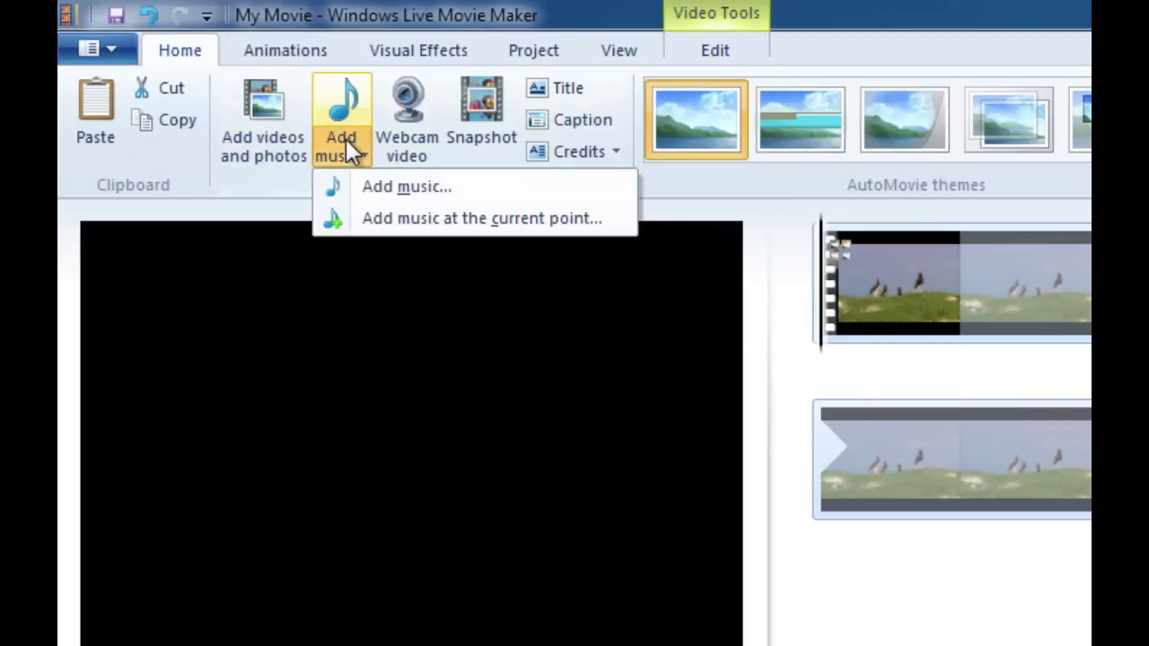
left_click(364, 187)
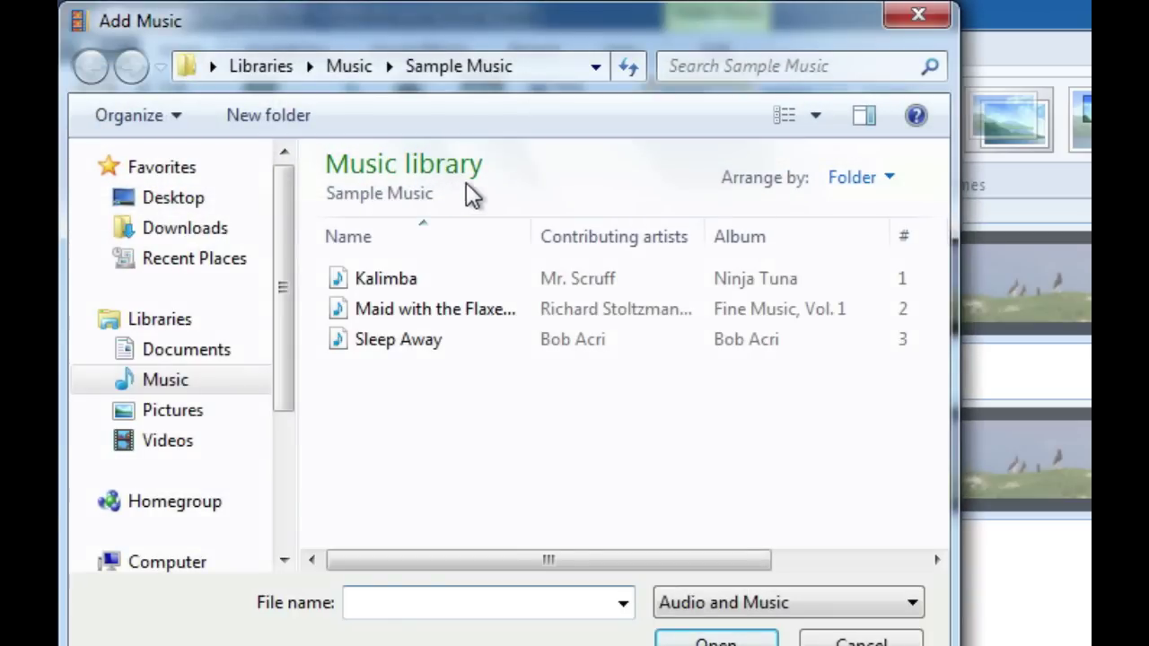
double_click(377, 279)
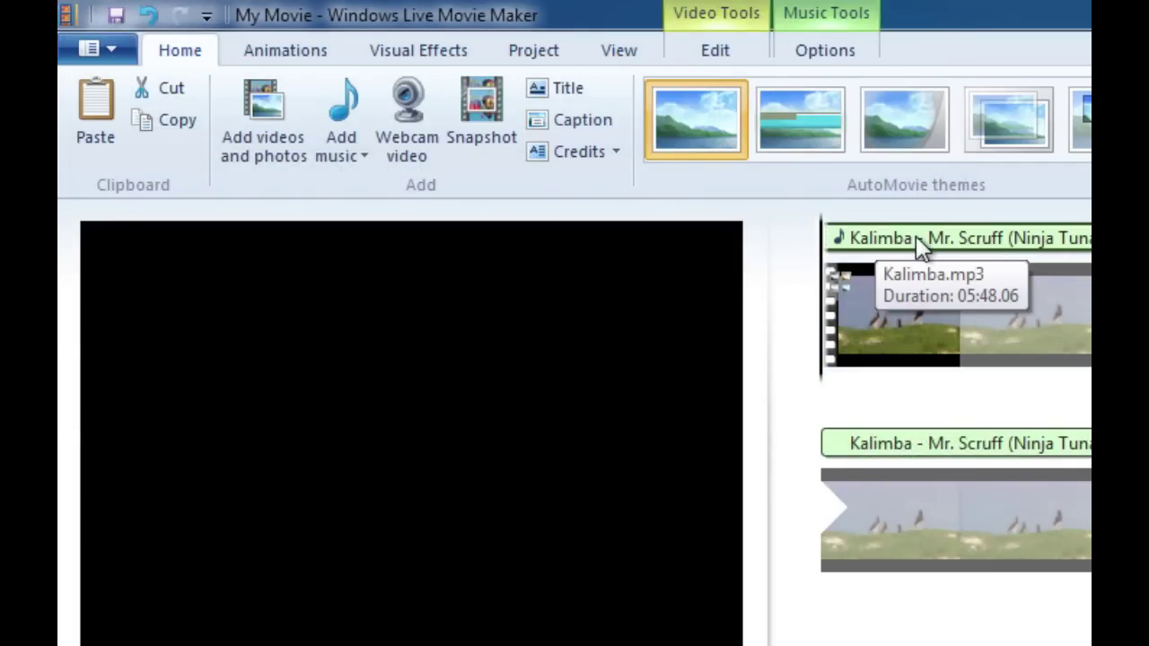
- Set Kalimba's start point to 3.00s with Medium fade in and Medium fade out
left_click(834, 54)
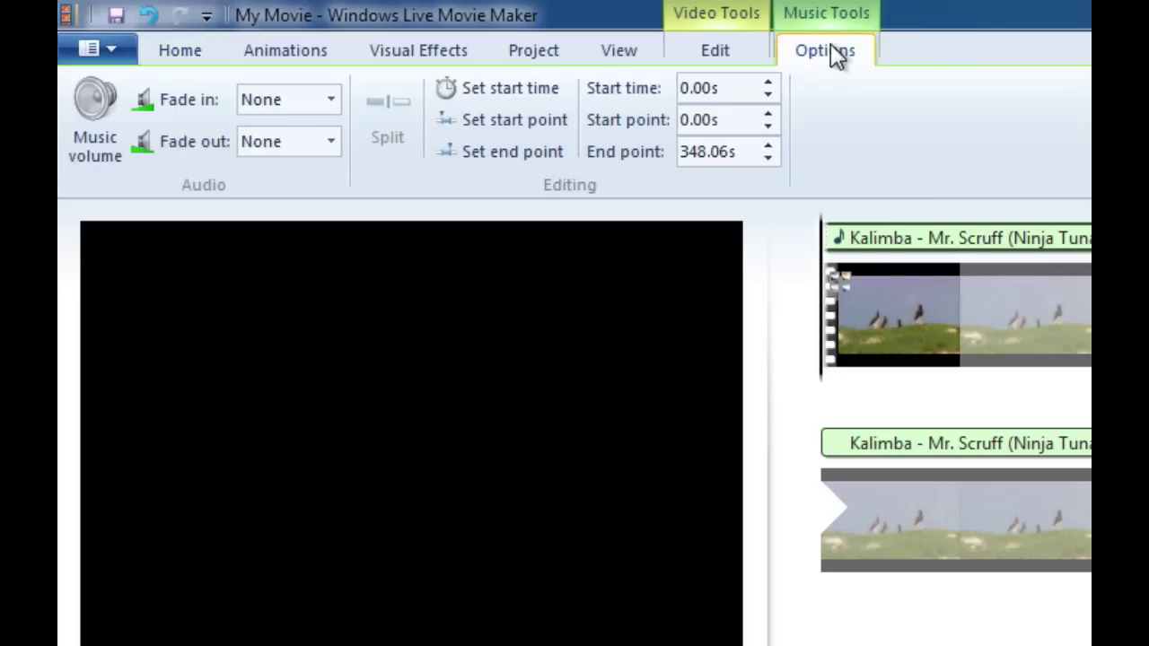
double_click(724, 120)
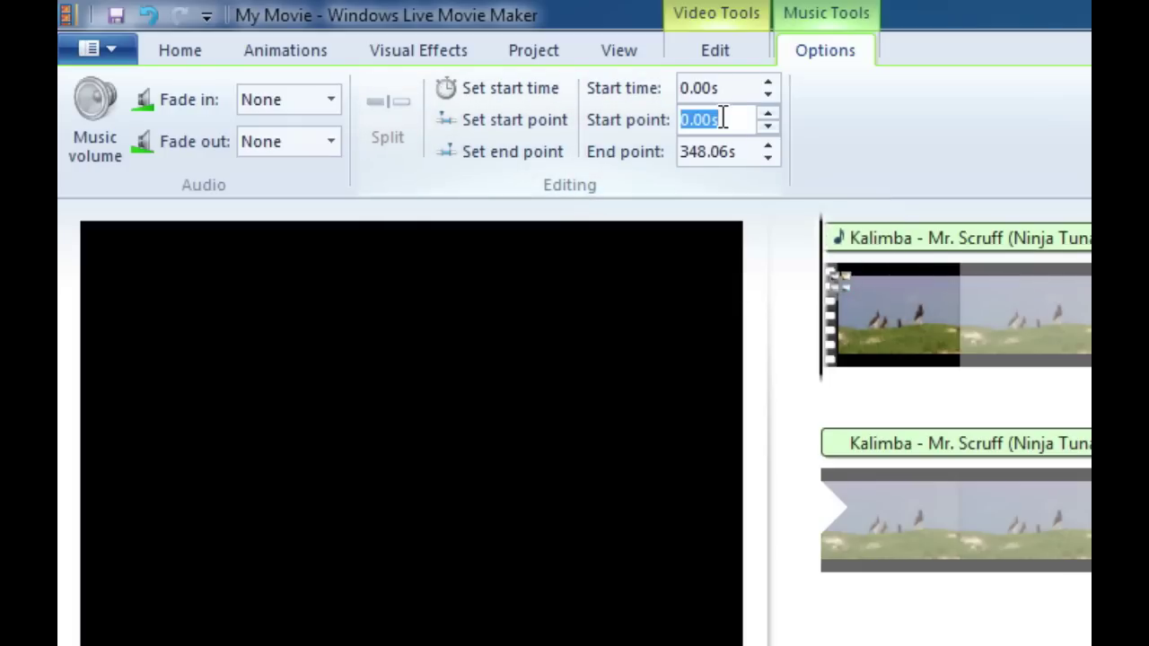
type("3.00s")
key("Return")
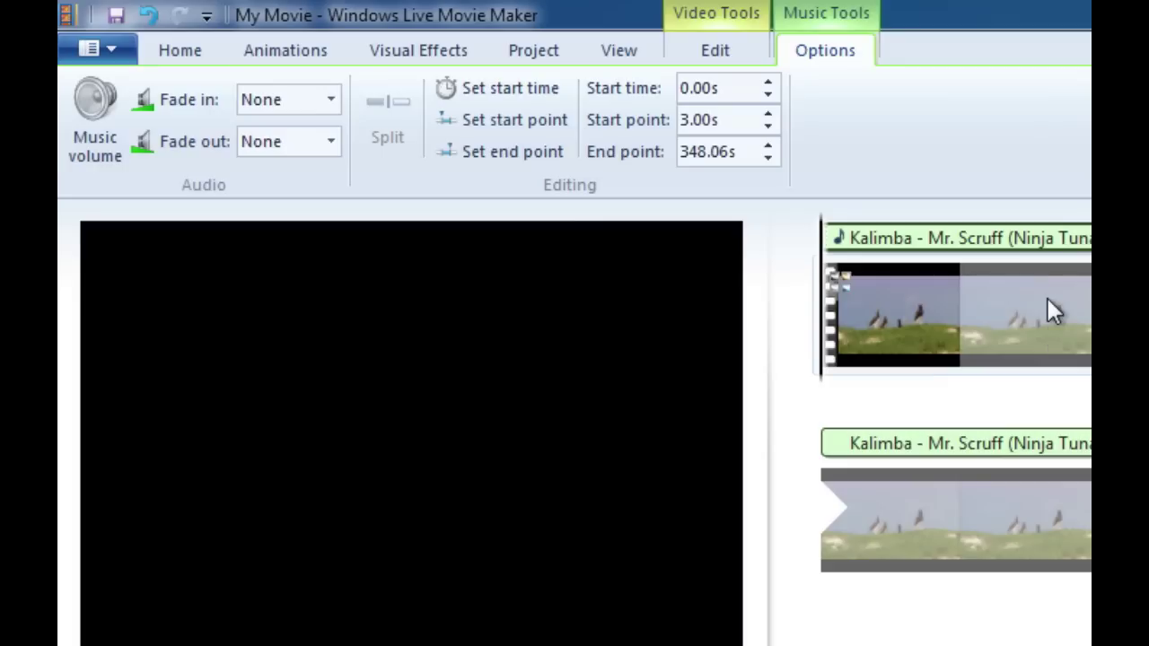
left_click(325, 100)
left_click(294, 181)
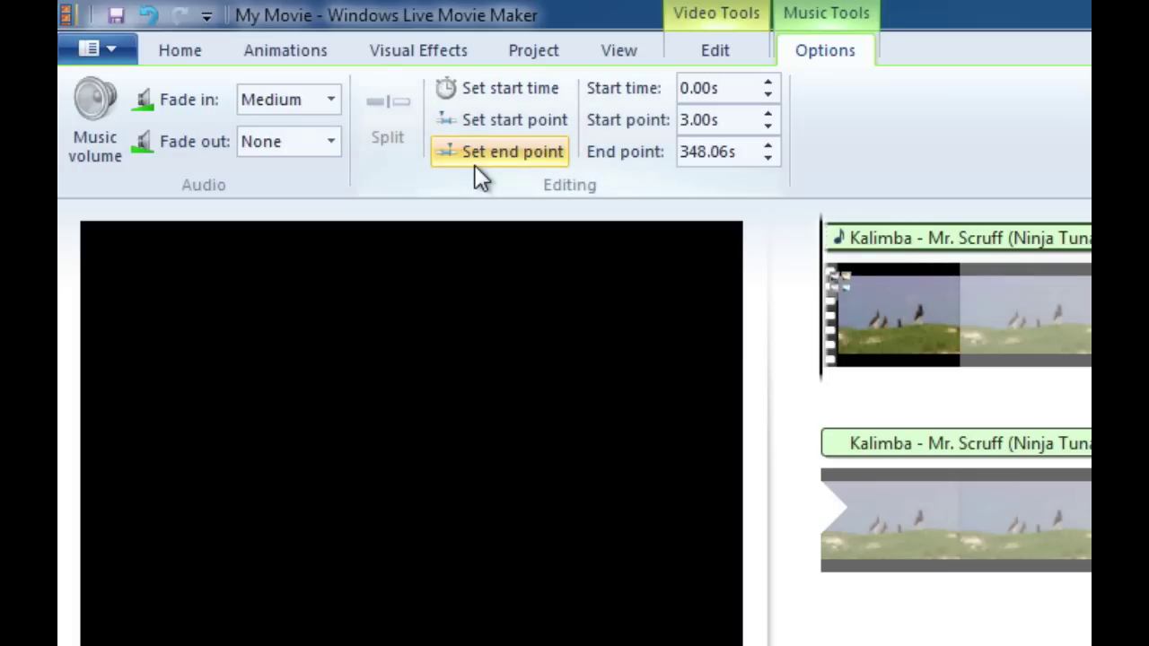
left_click(331, 144)
left_click(302, 225)
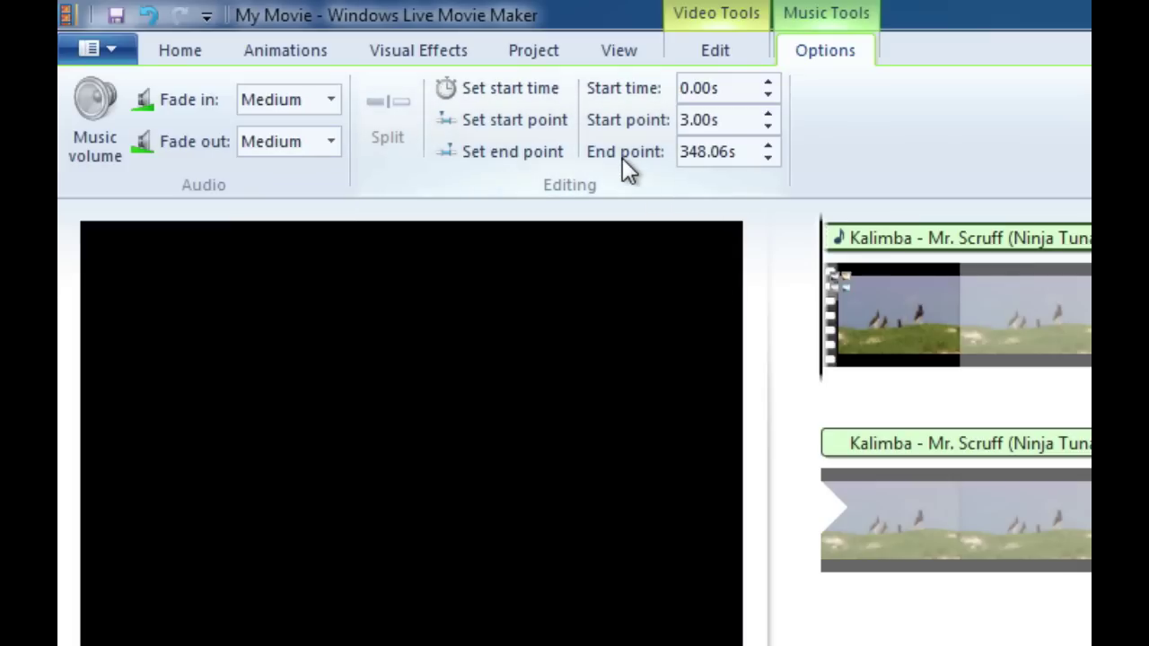
- Set Kalimba's end point to 33s
left_click(739, 154)
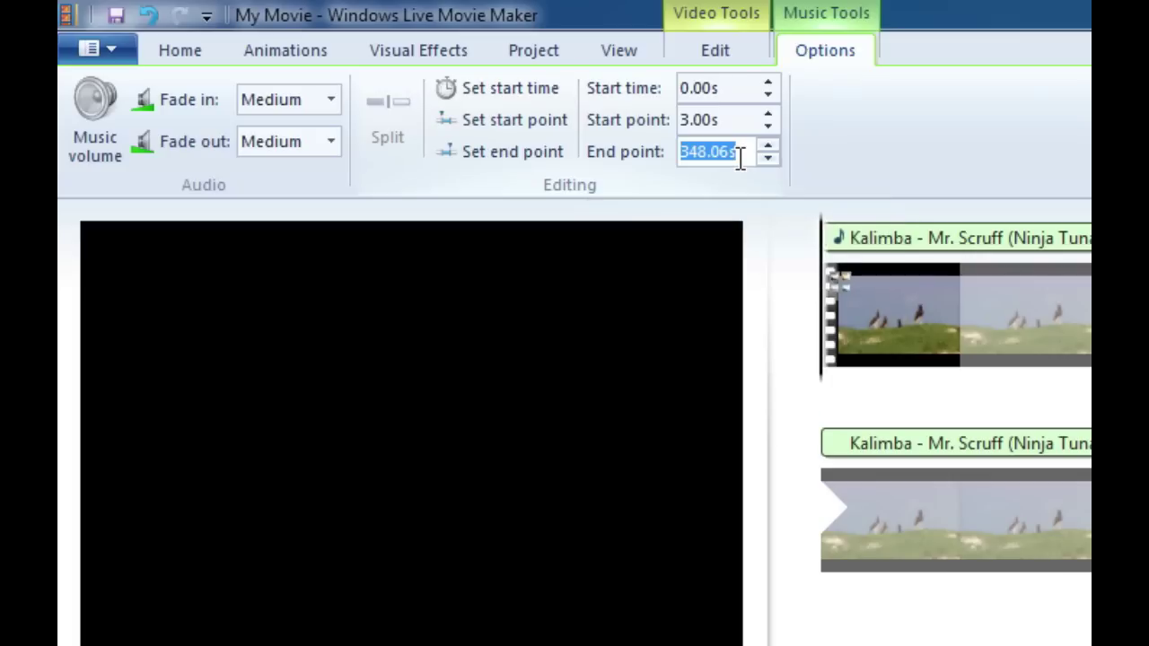
type("33s")
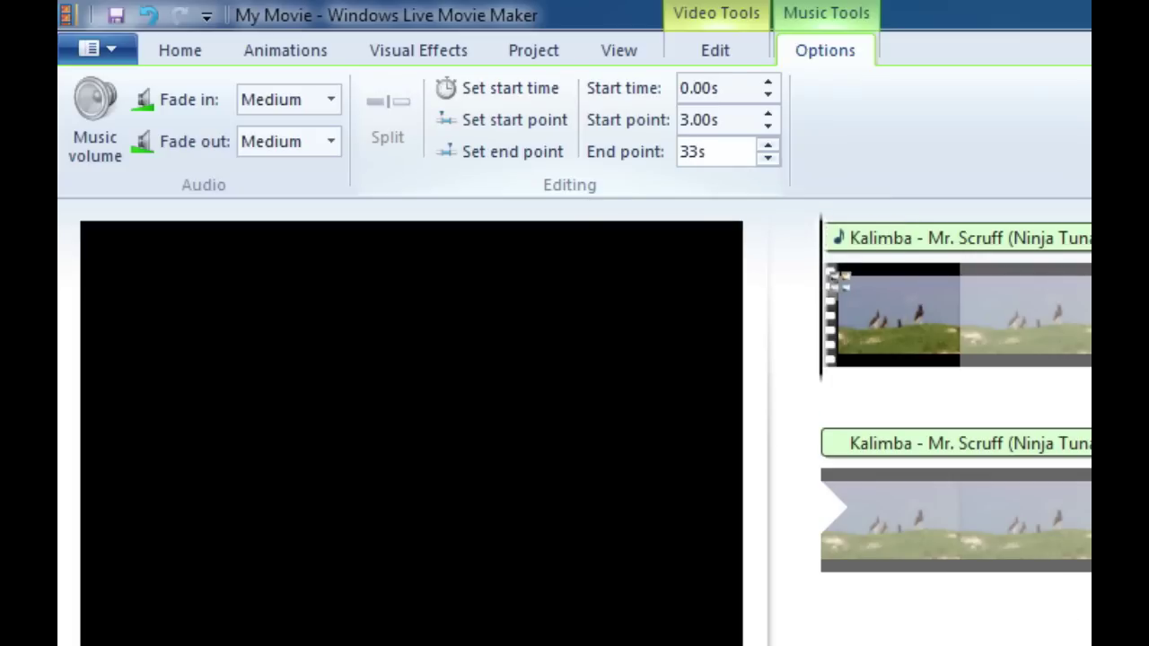
key("Return")
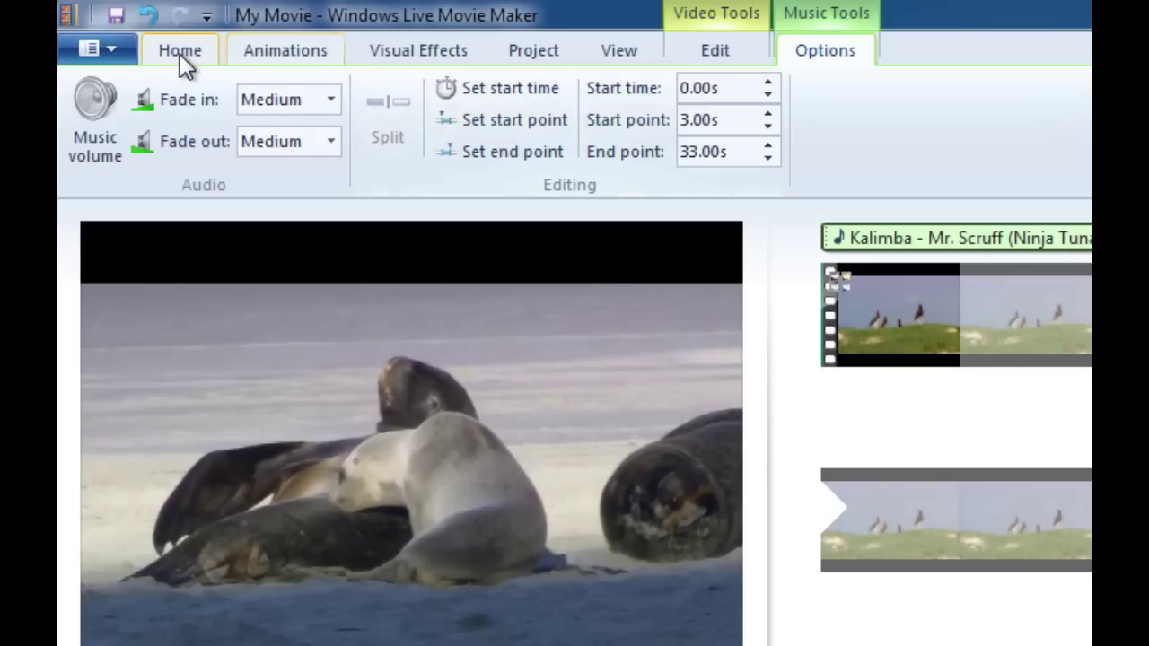
- Insert Maid with the Flaxen Hair at the current playback point, after Kalimba
left_click(175, 52)
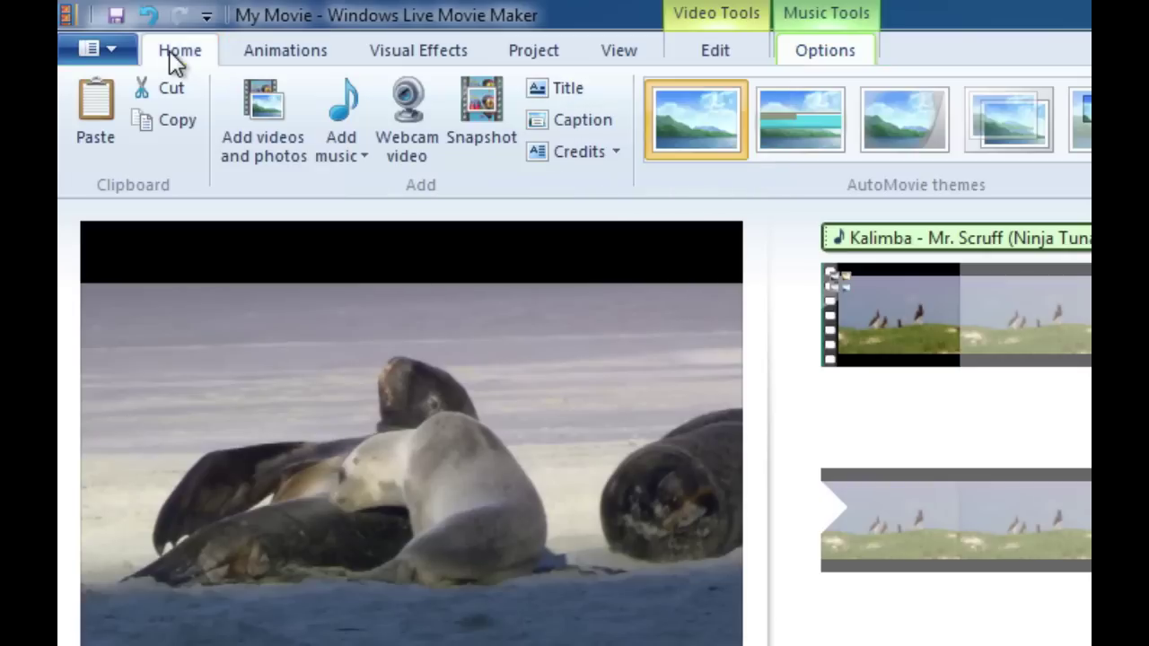
left_click(352, 151)
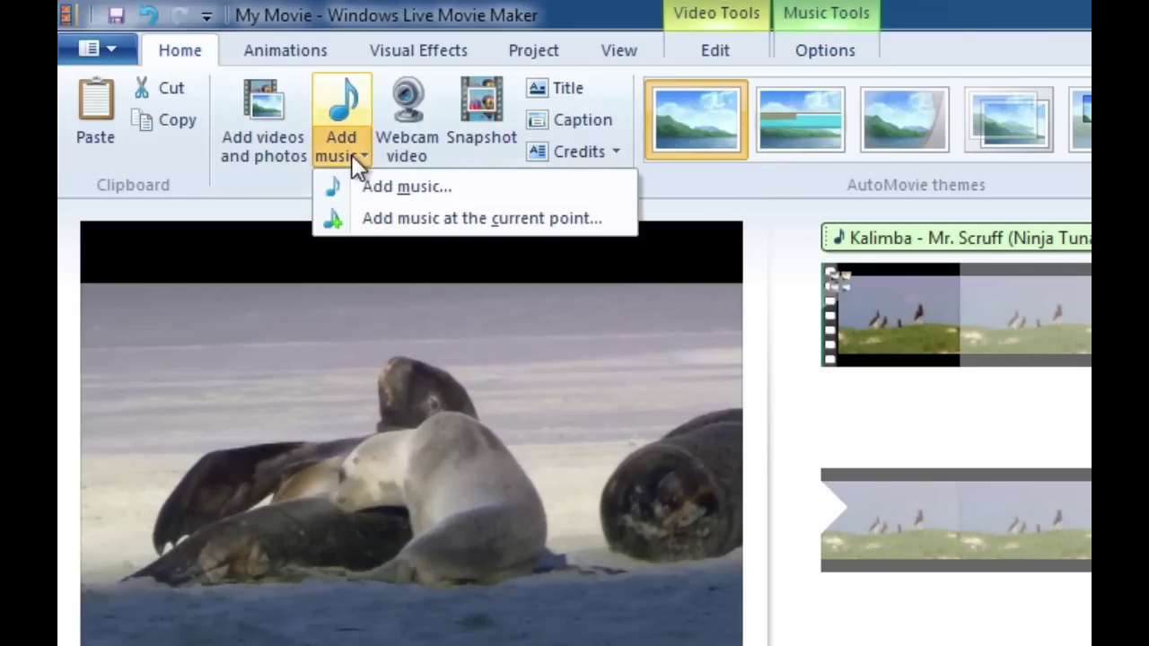
left_click(406, 224)
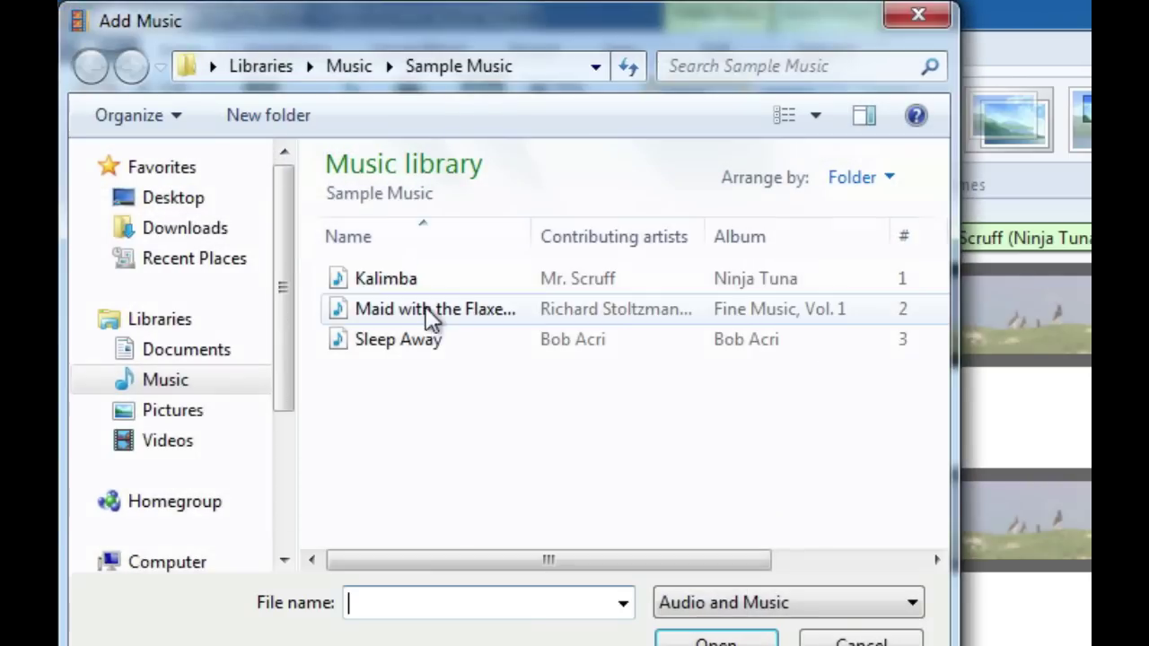
double_click(369, 316)
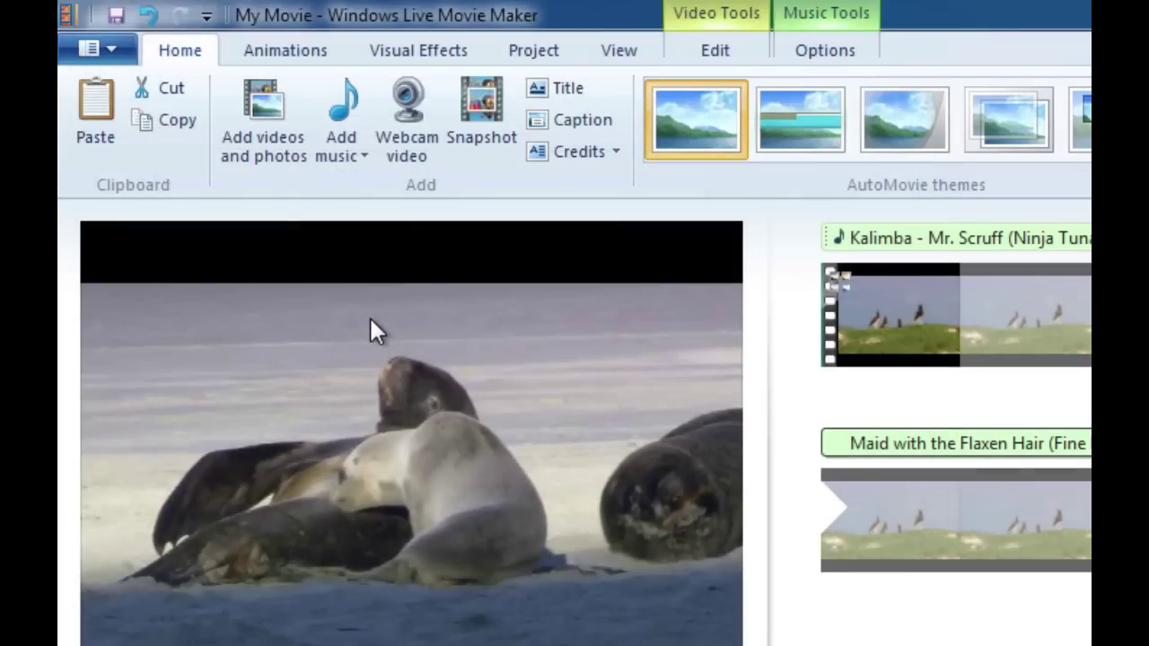
- Give Maid with the Flaxen Hair a 3s start point, Medium fades, and a 33s end point
left_click(840, 46)
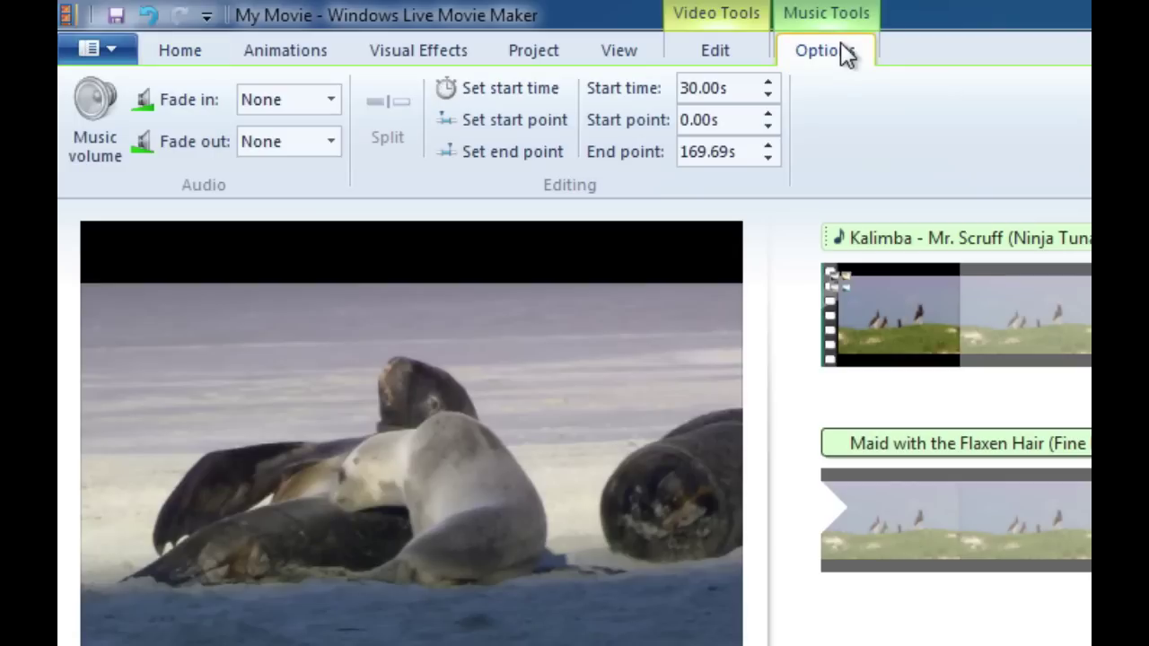
left_click(735, 123)
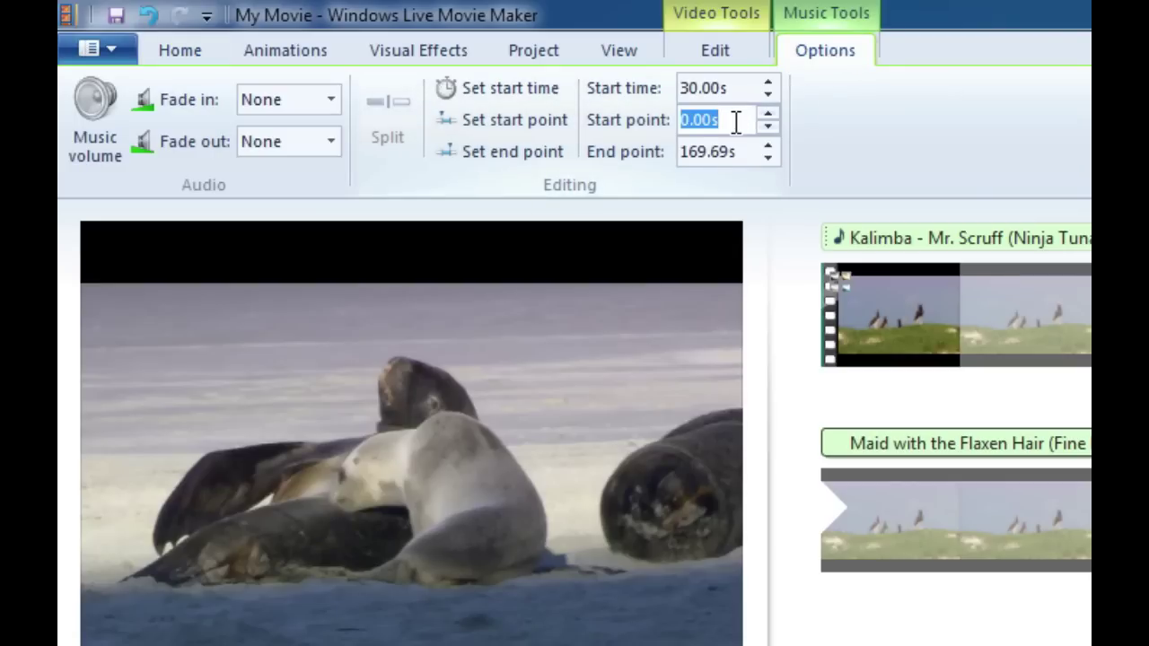
type("3s")
key("Return")
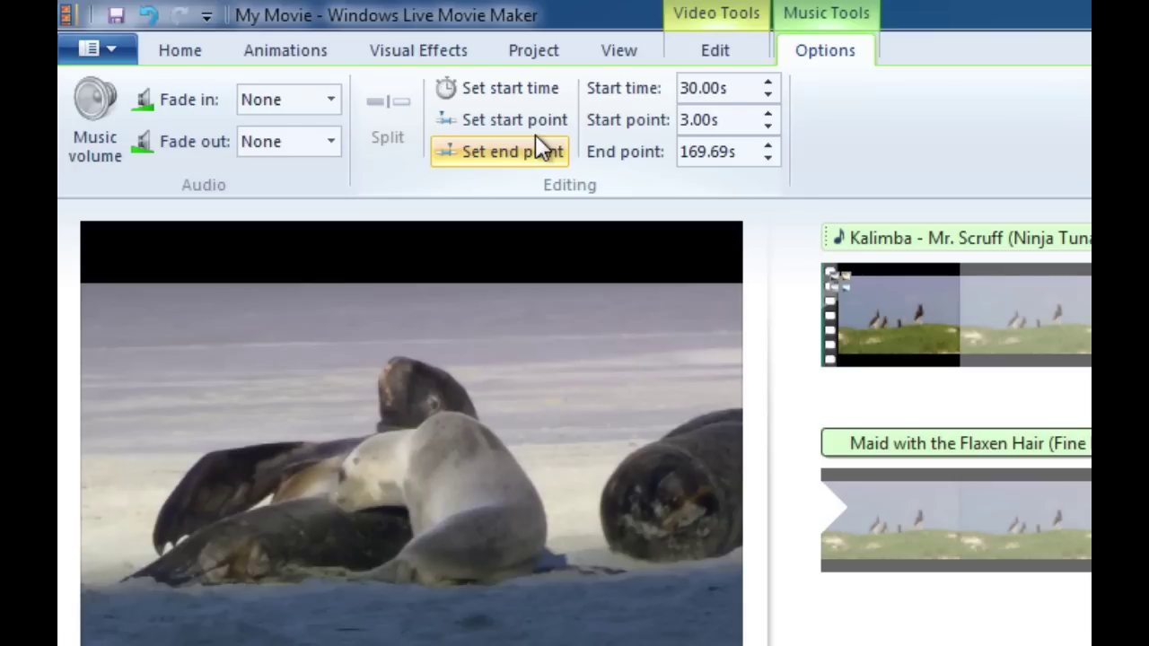
left_click(323, 95)
left_click(269, 180)
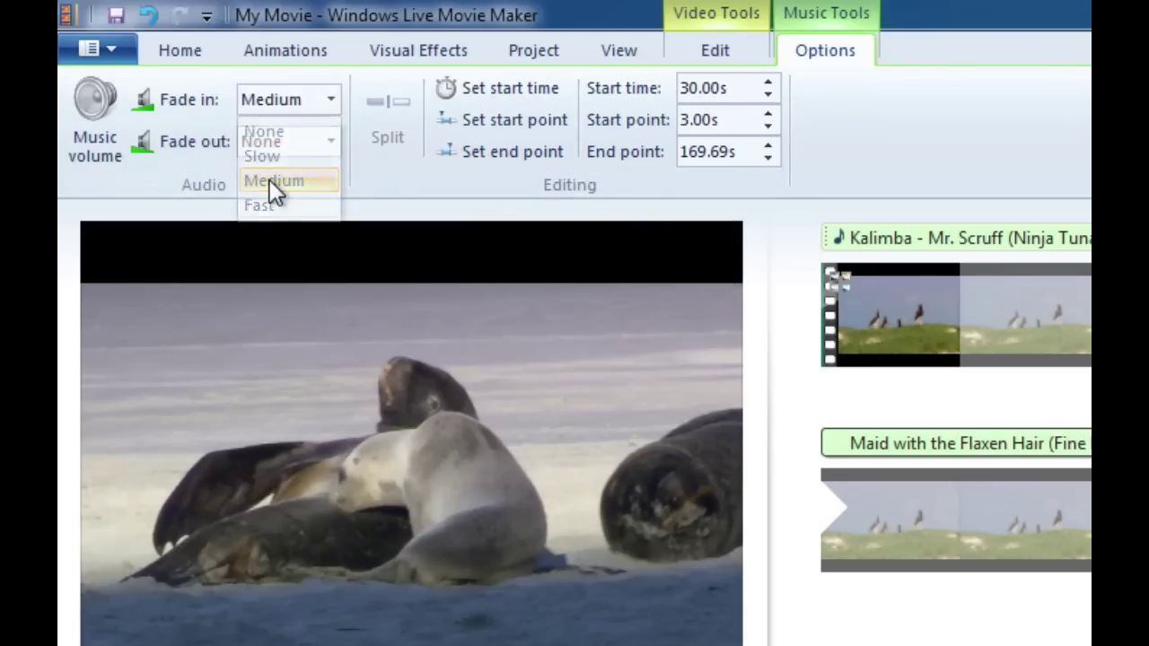
left_click(324, 141)
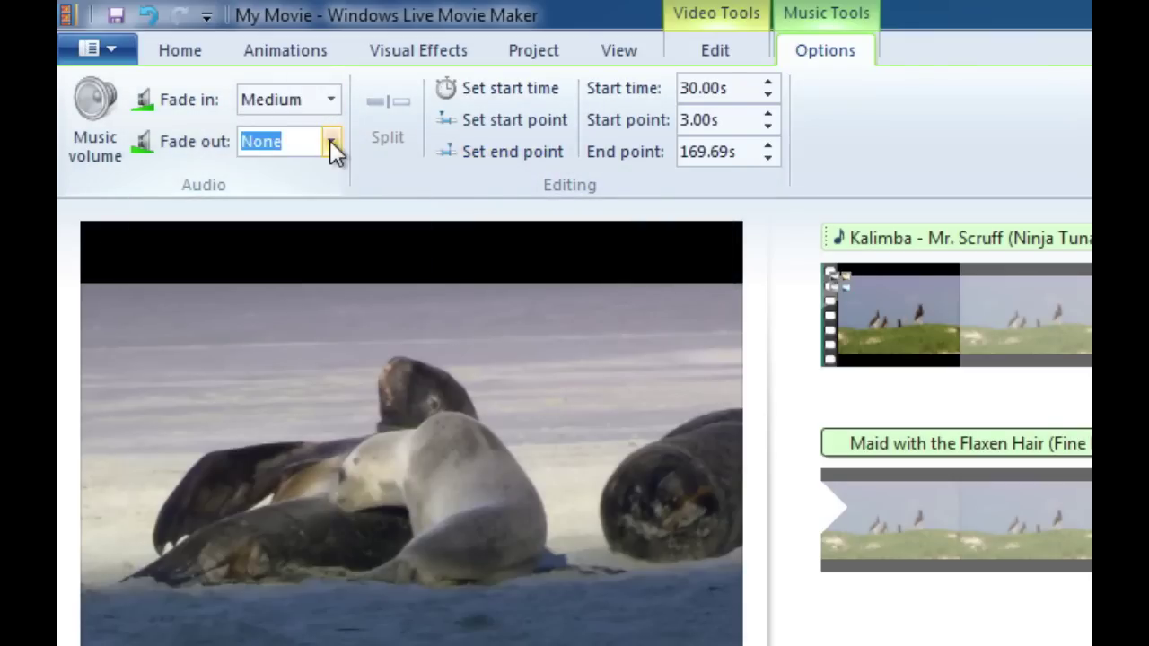
left_click(330, 141)
left_click(312, 220)
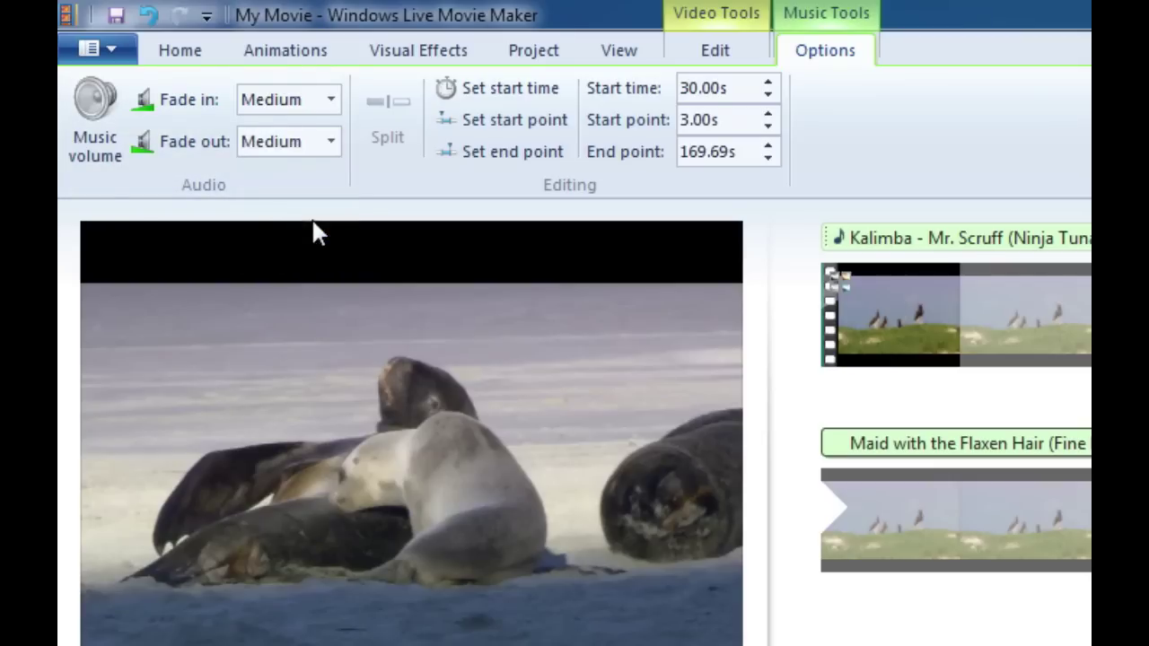
left_click(749, 151)
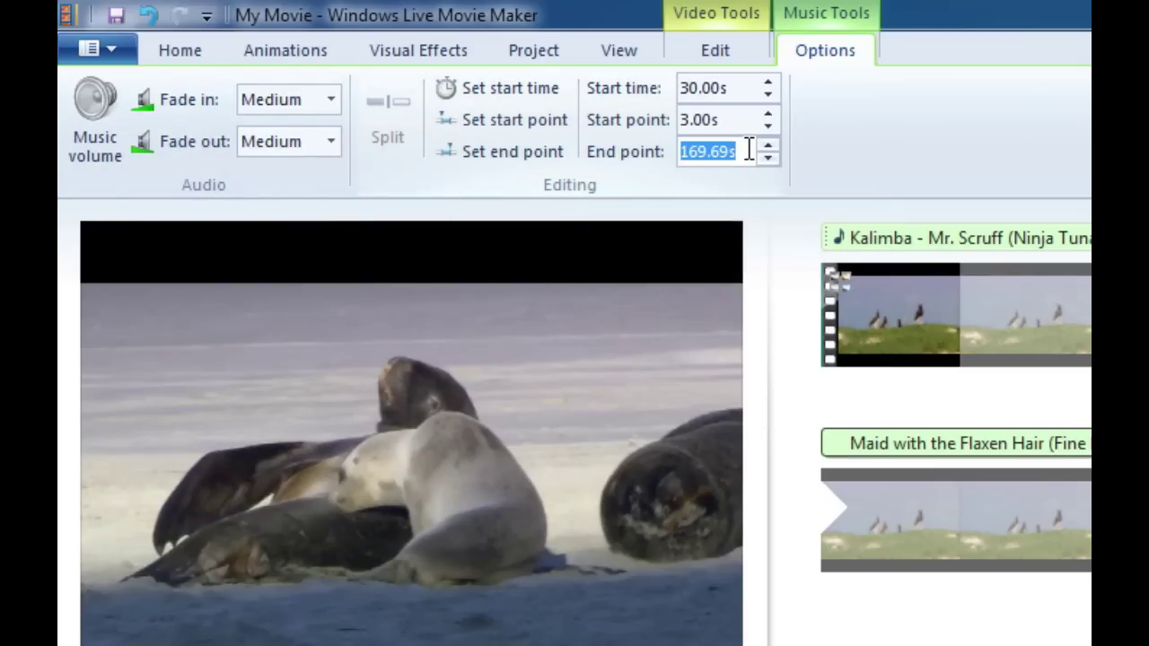
type("33")
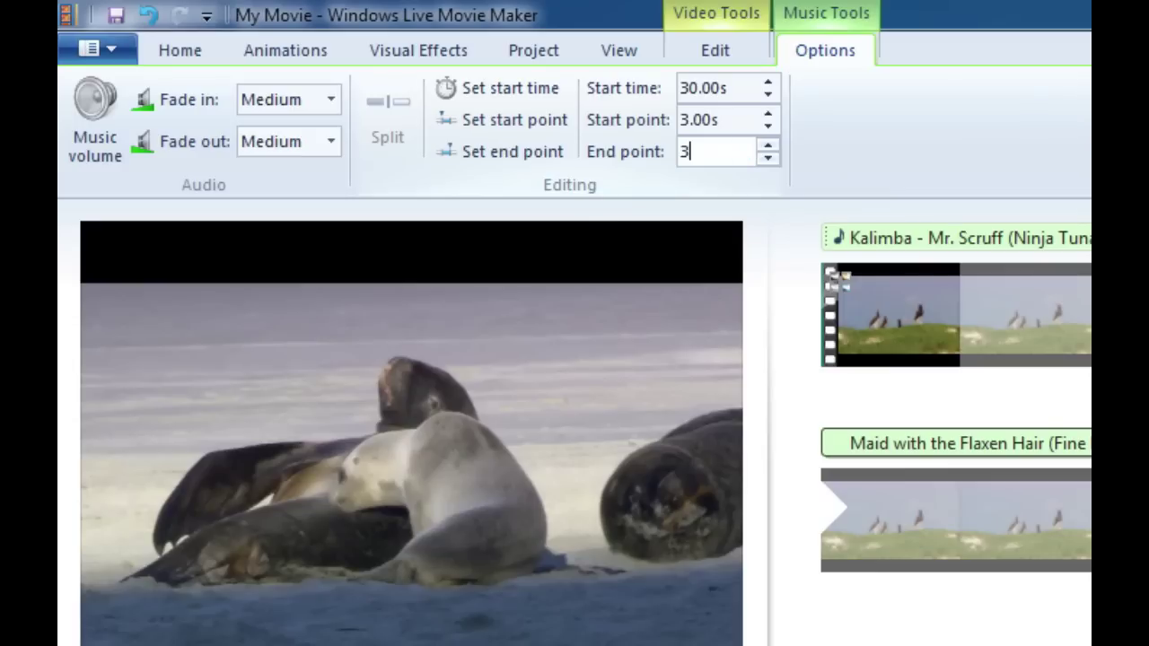
type("s")
key("Return")
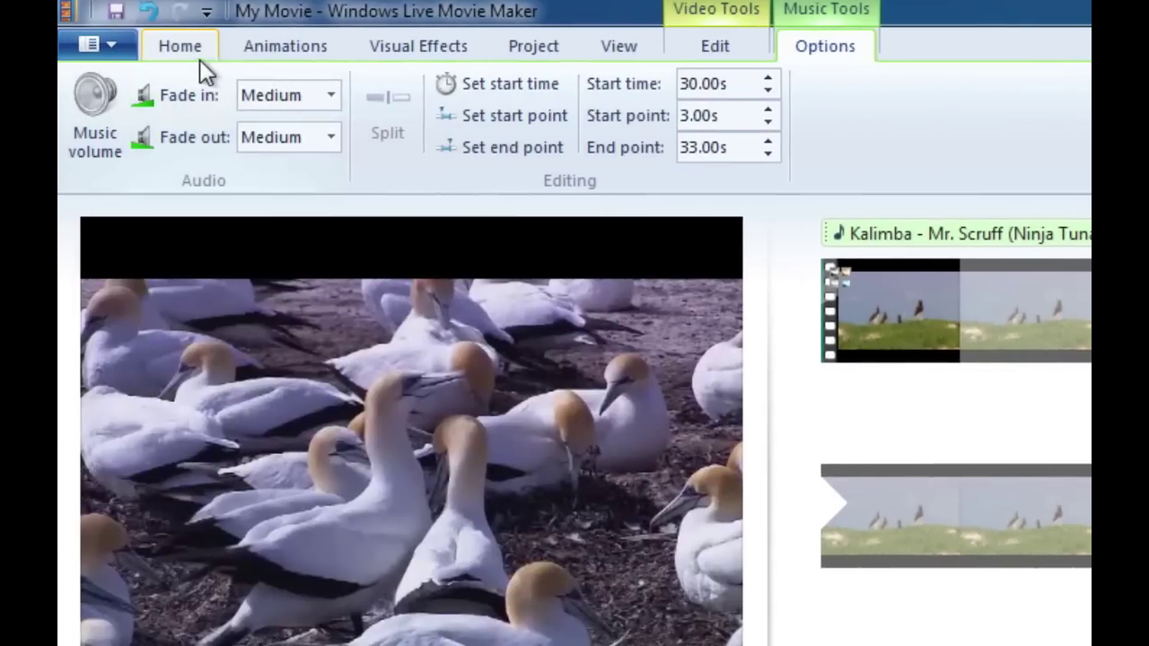
- Insert Sleep Away as a third music track at the current playback point
left_click(183, 47)
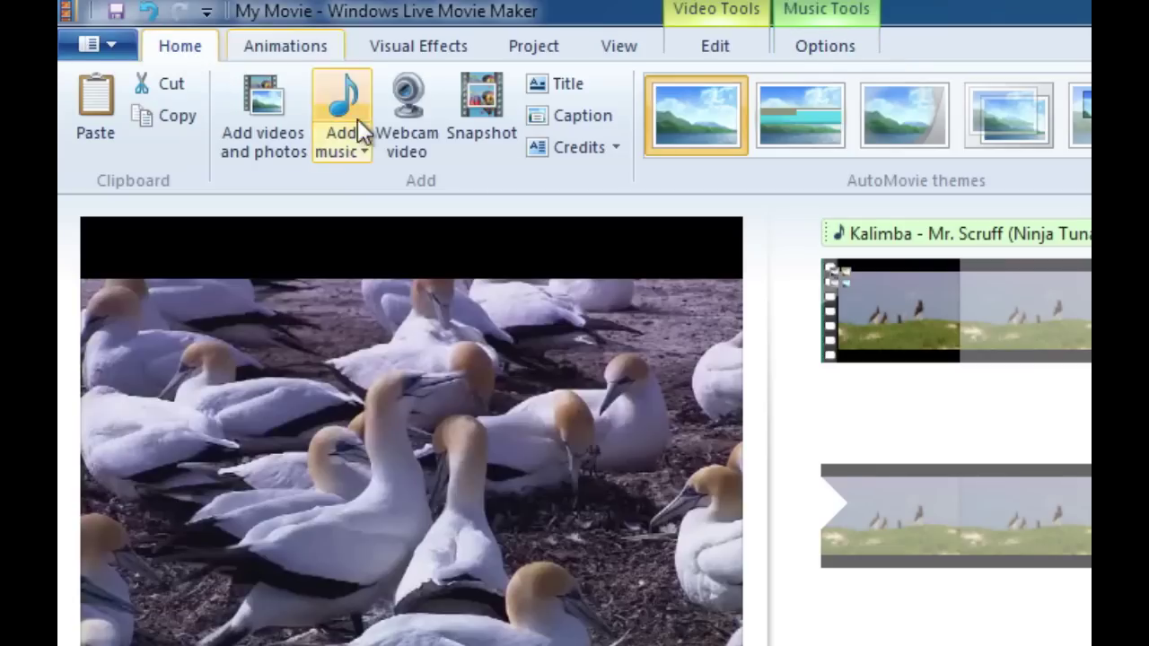
left_click(360, 150)
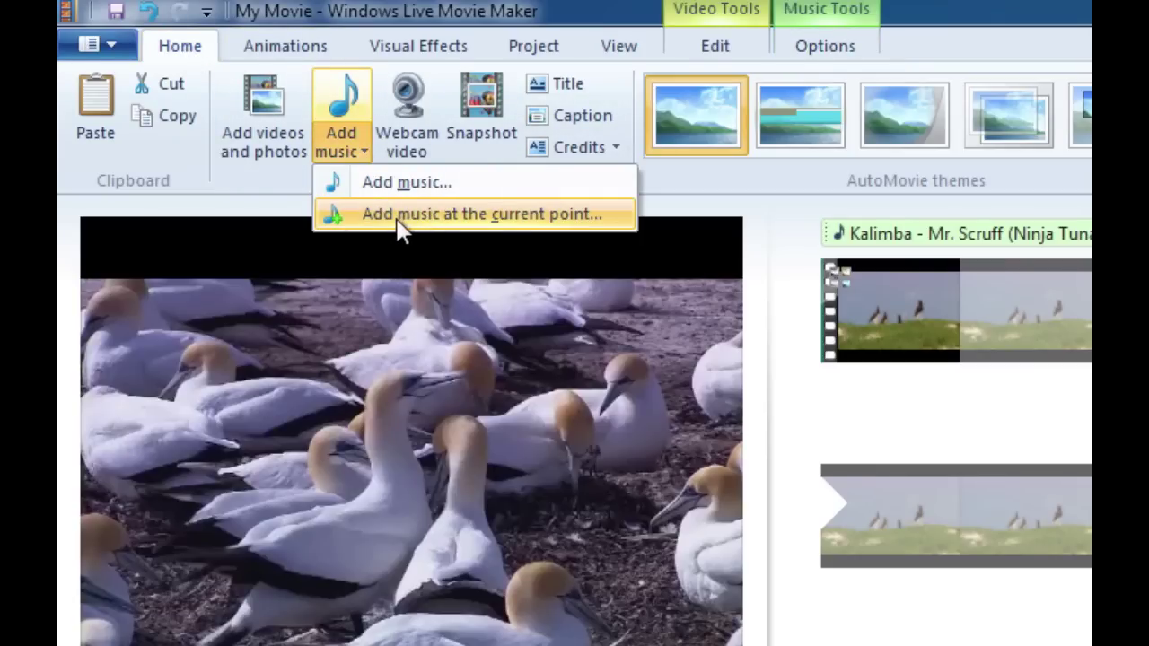
left_click(449, 220)
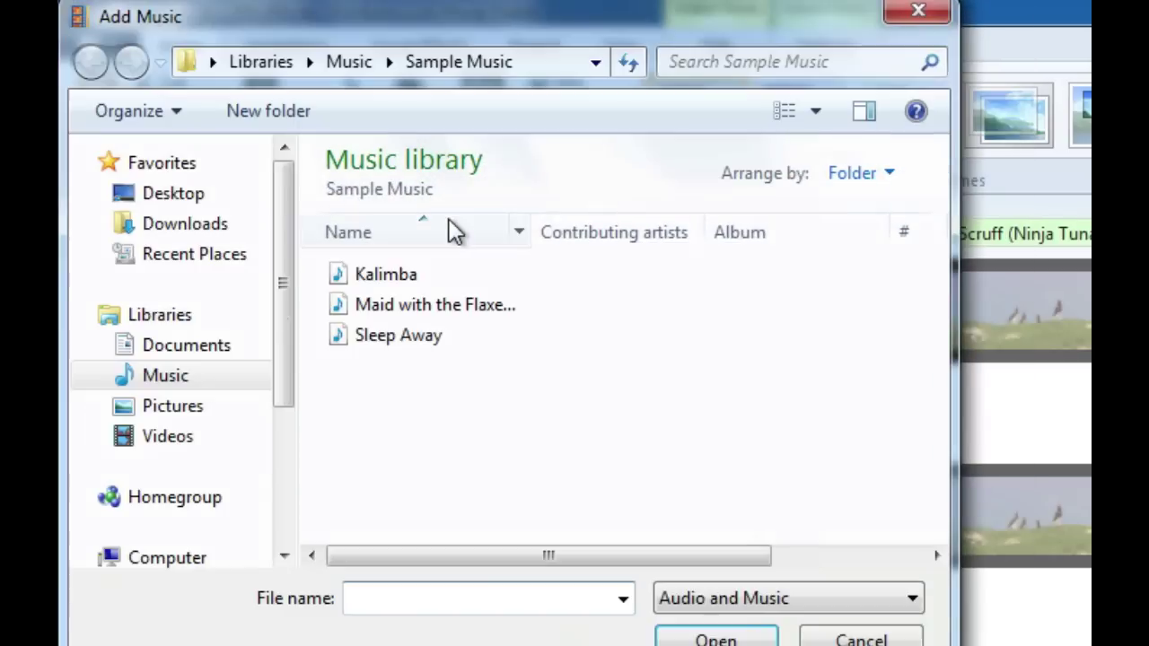
double_click(389, 334)
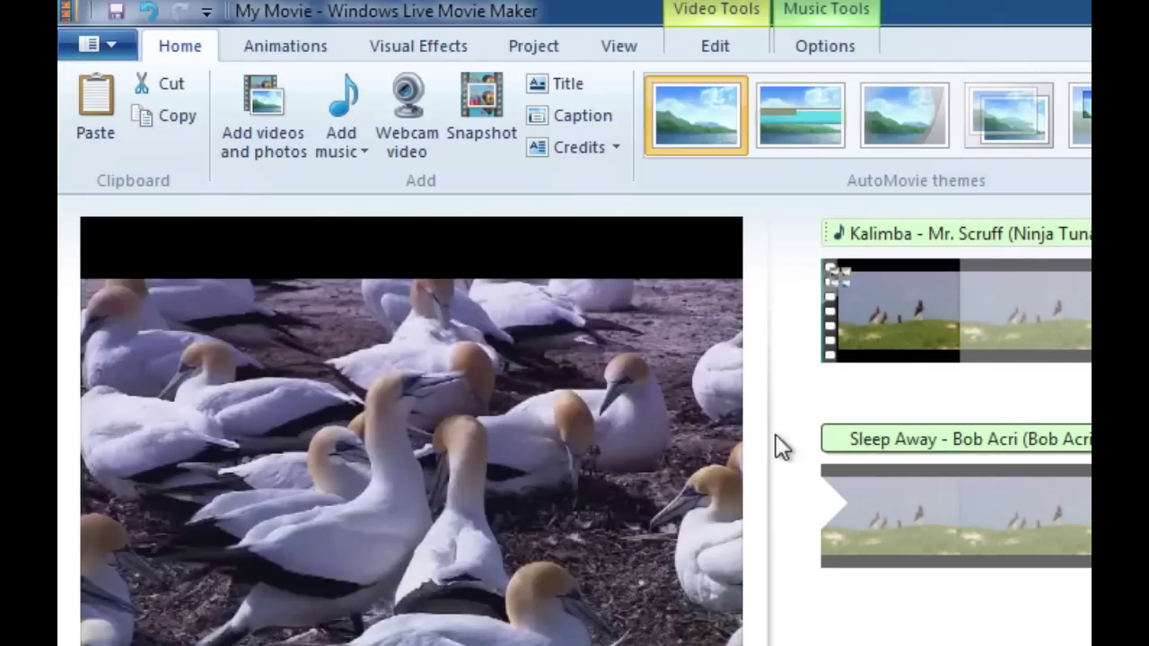
- Make Sleep Away fade in and fade out at Medium
left_click(834, 46)
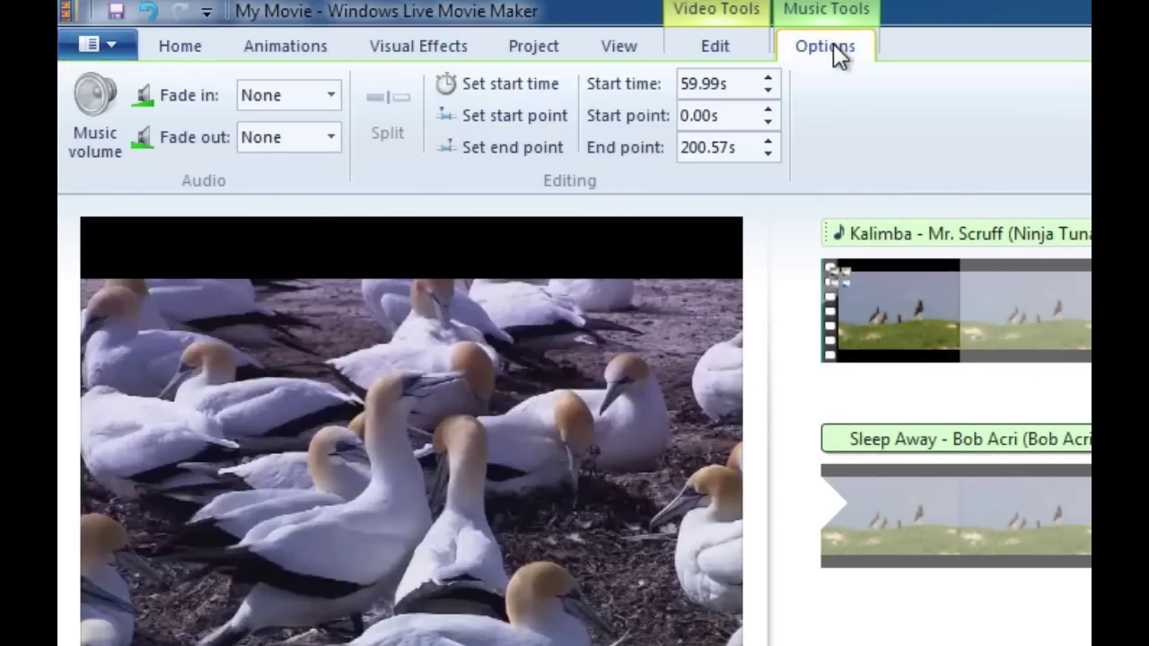
left_click(330, 94)
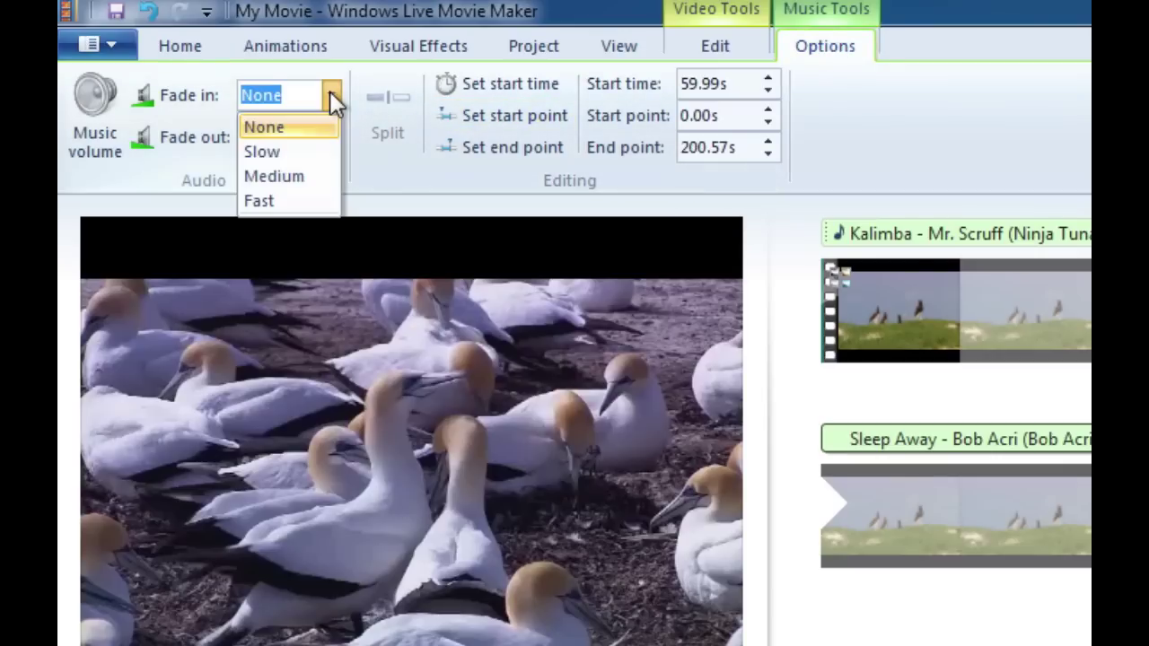
left_click(289, 176)
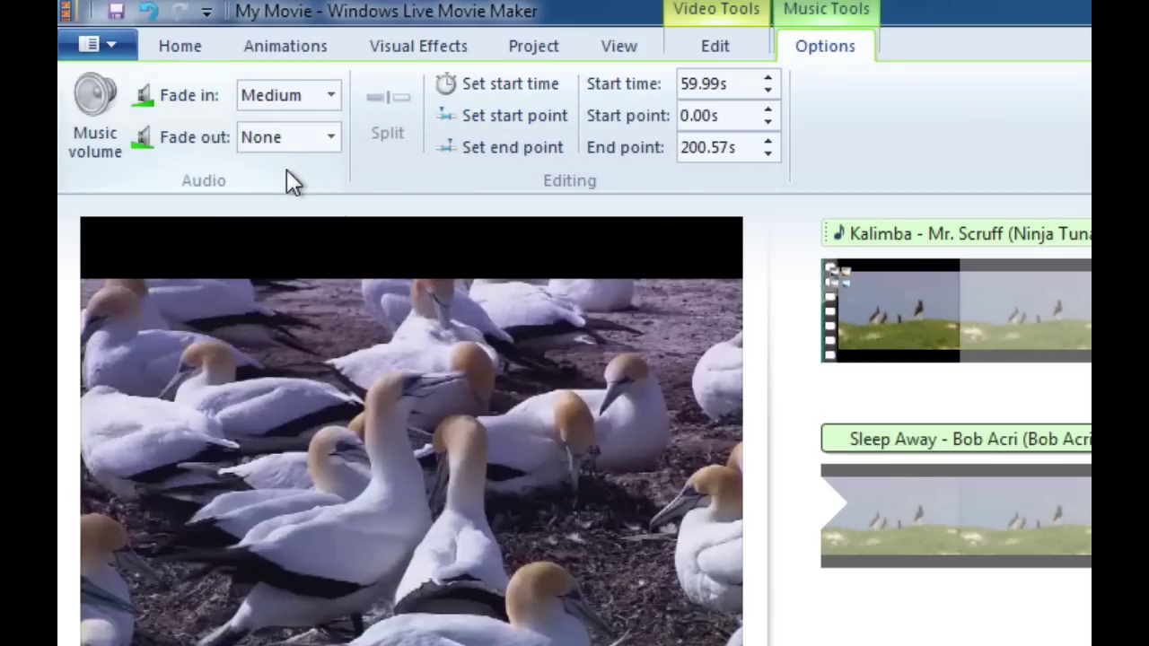
left_click(329, 139)
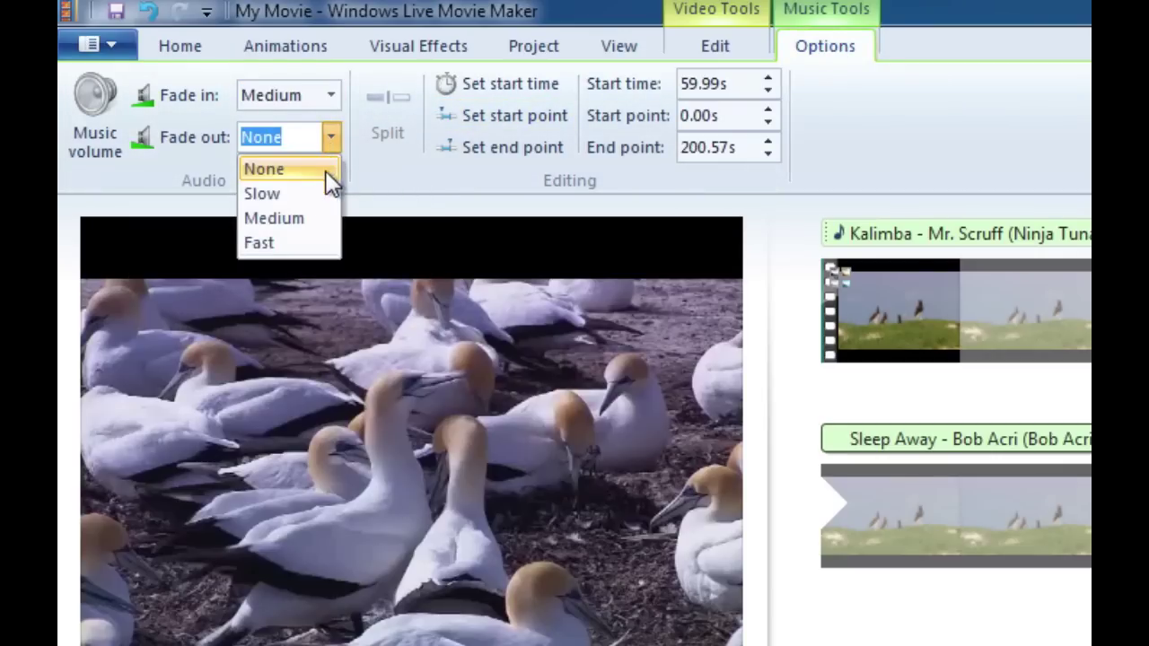
left_click(284, 220)
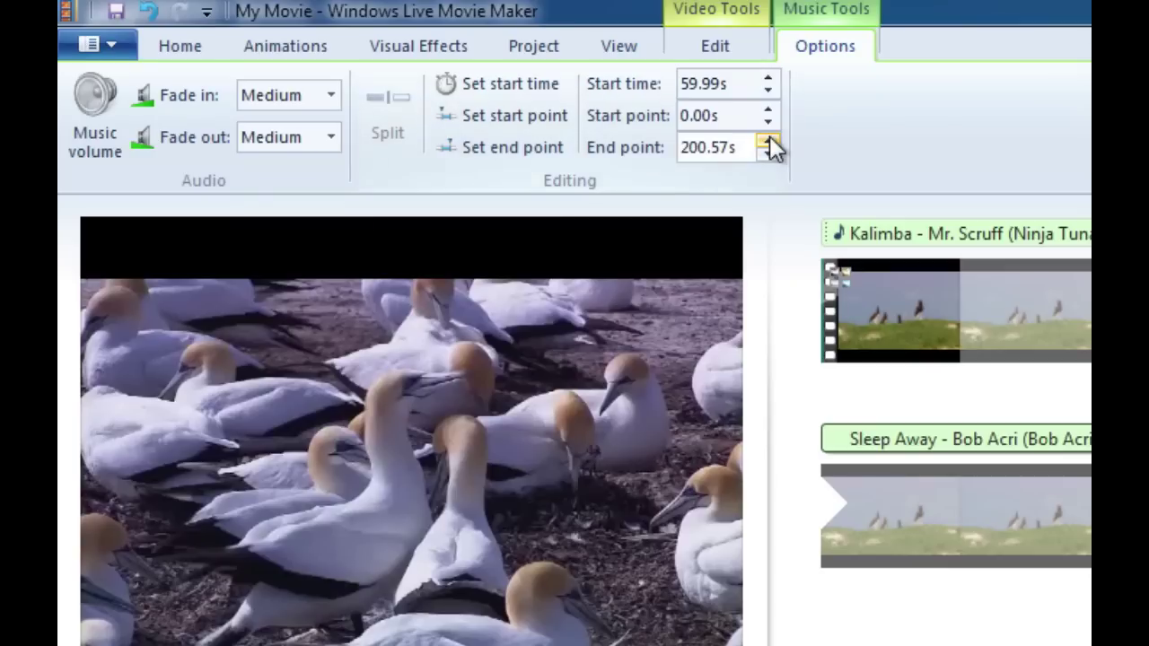
- Trim Sleep Away to start at 3s and end at 60s
left_click(737, 119)
type("3s")
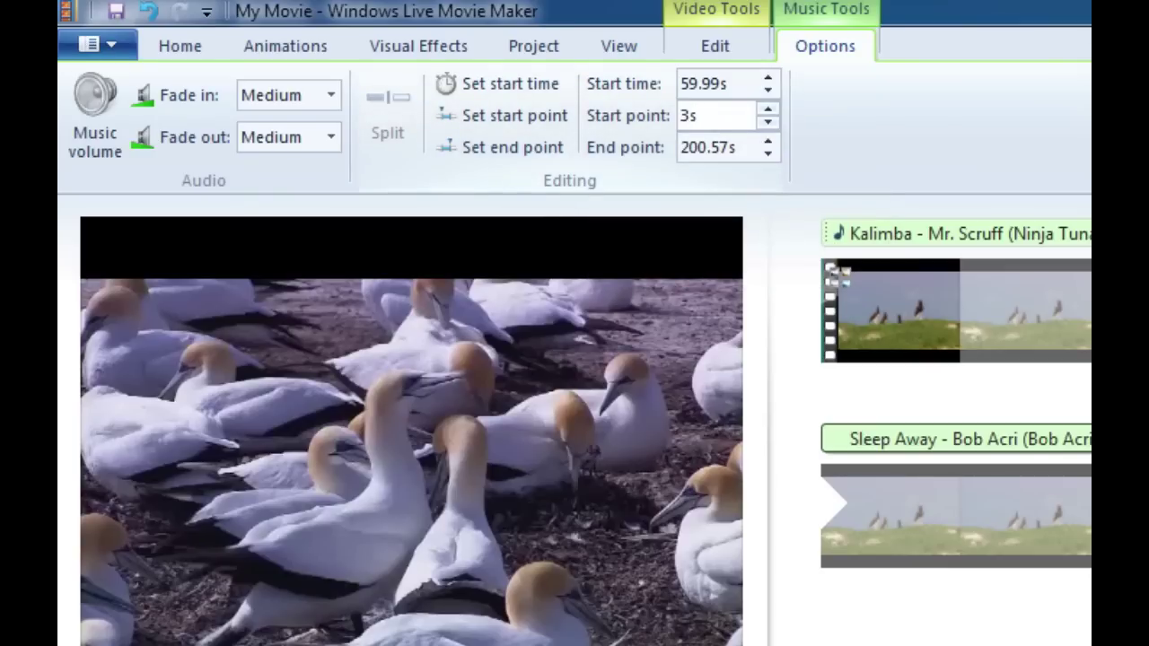
key("Return")
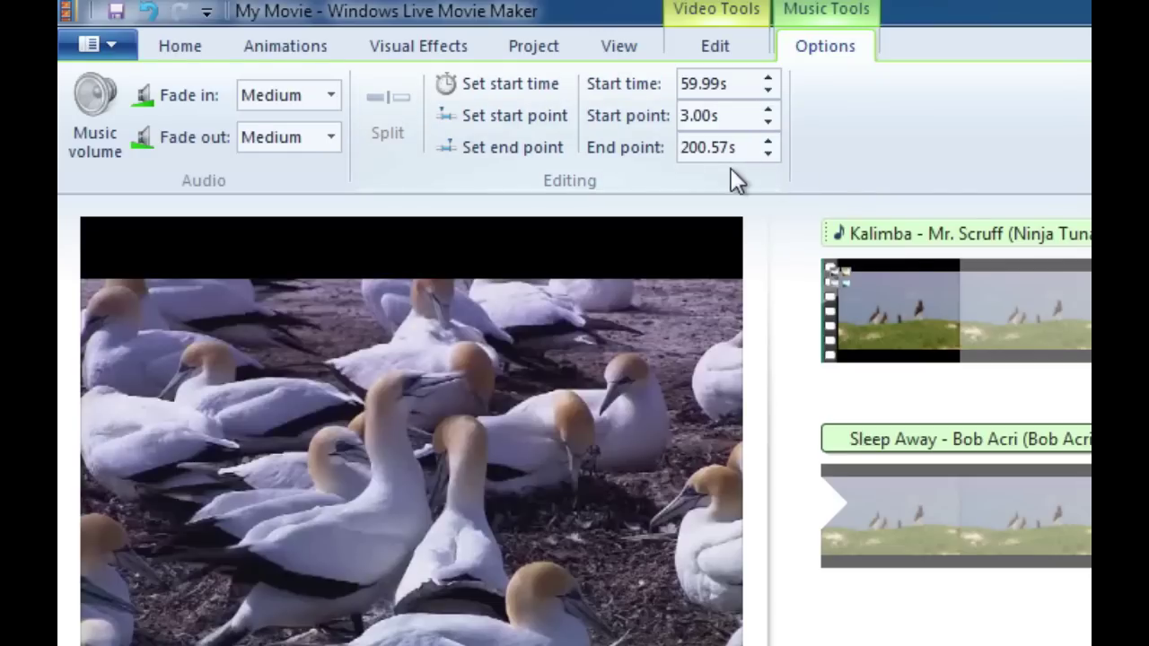
left_click(756, 149)
type("60s")
key("Return")
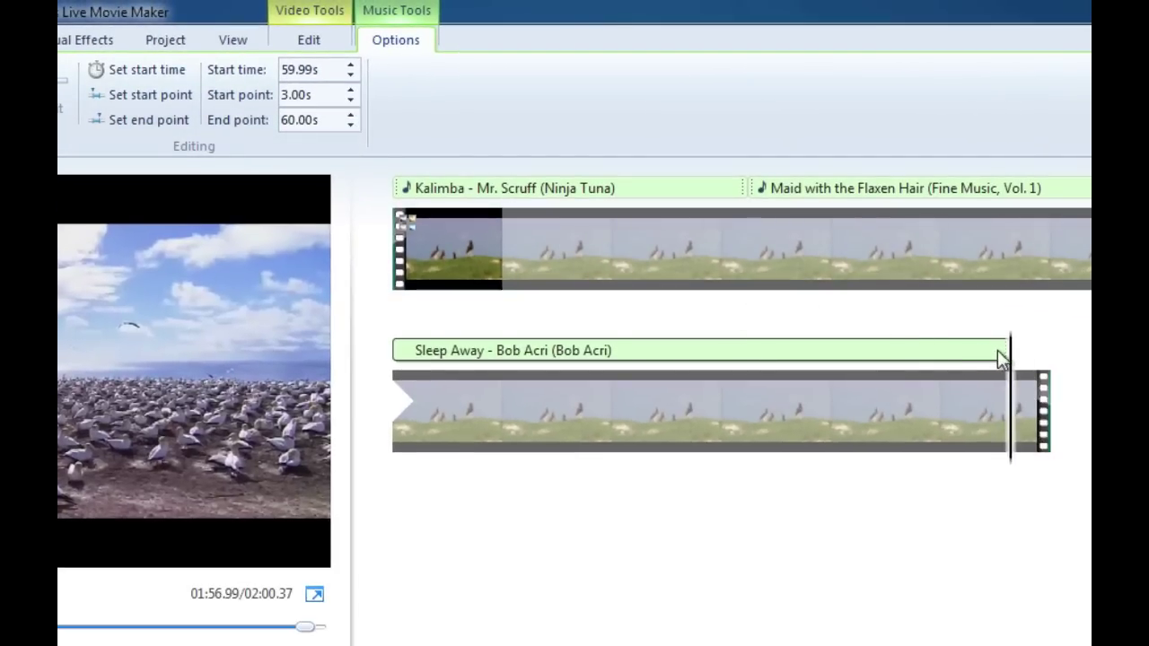
right_click(1051, 420)
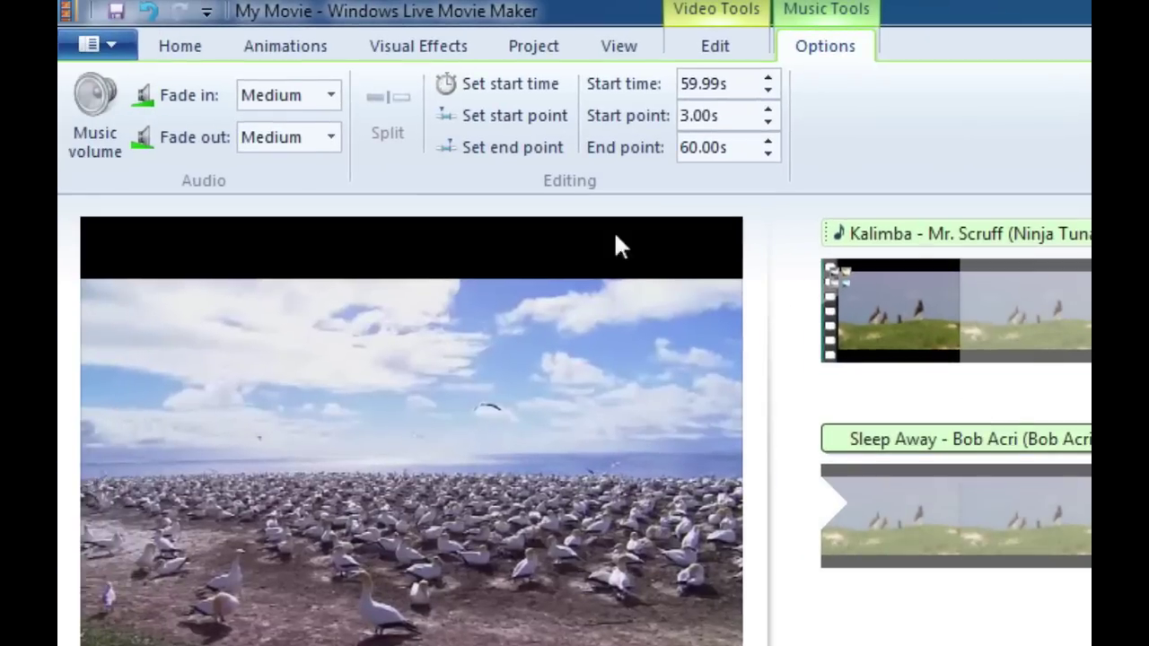
left_click(184, 47)
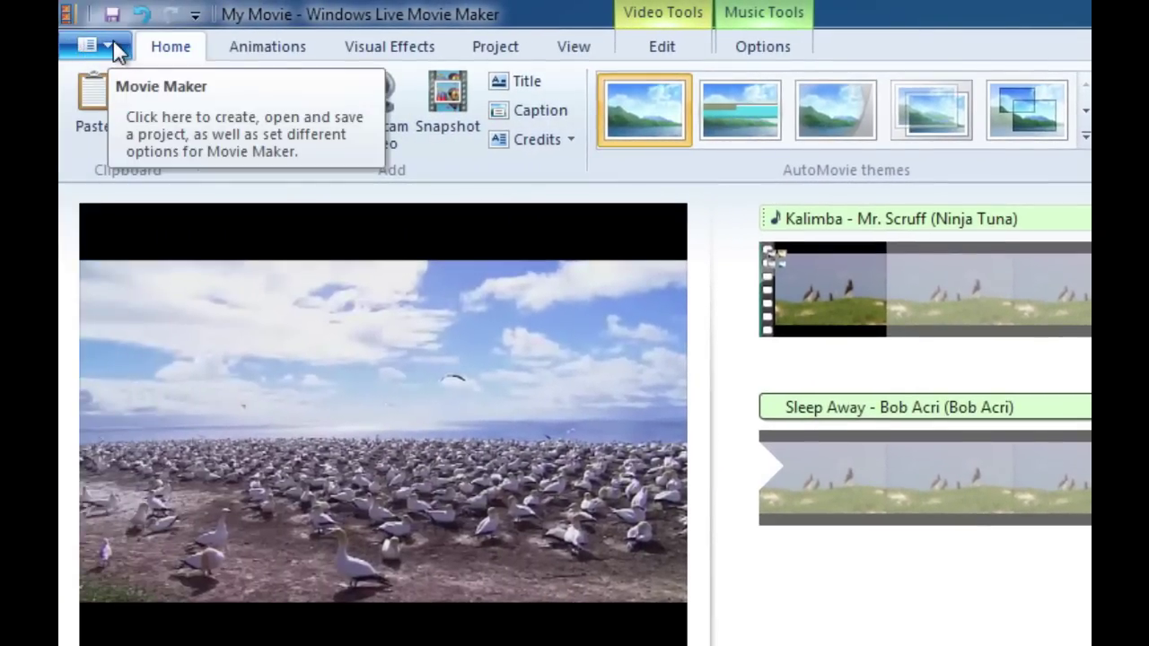
- Display the Save movie settings list, including Recommended for this project, Burn a DVD, For computer
left_click(106, 45)
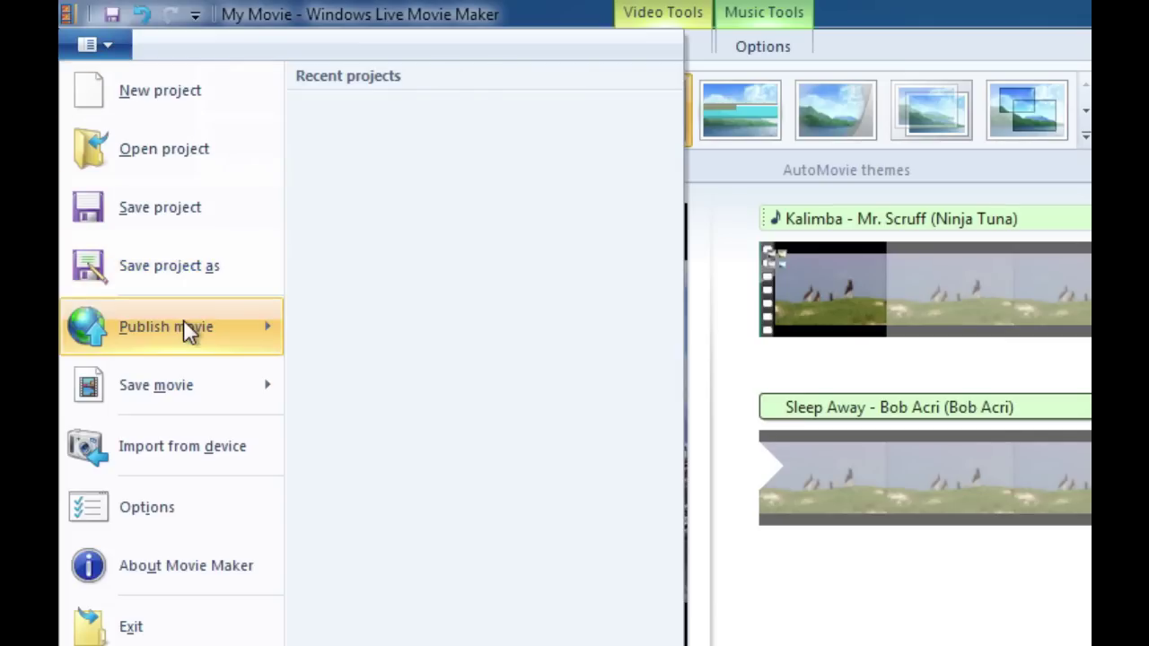
mouse_move(190, 378)
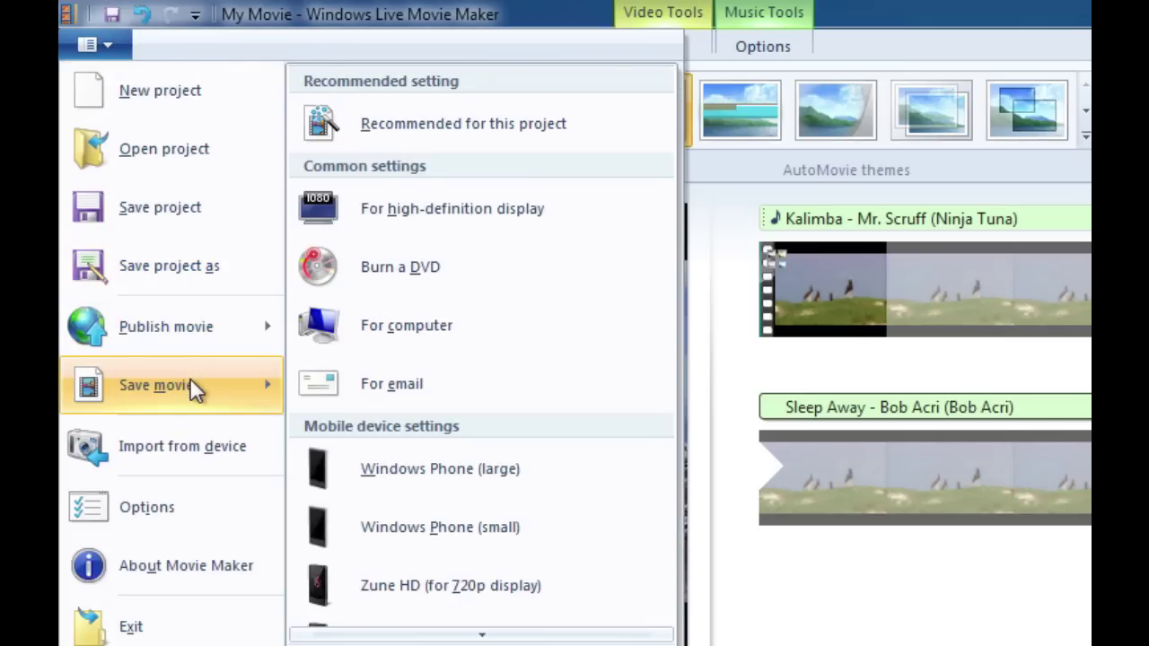